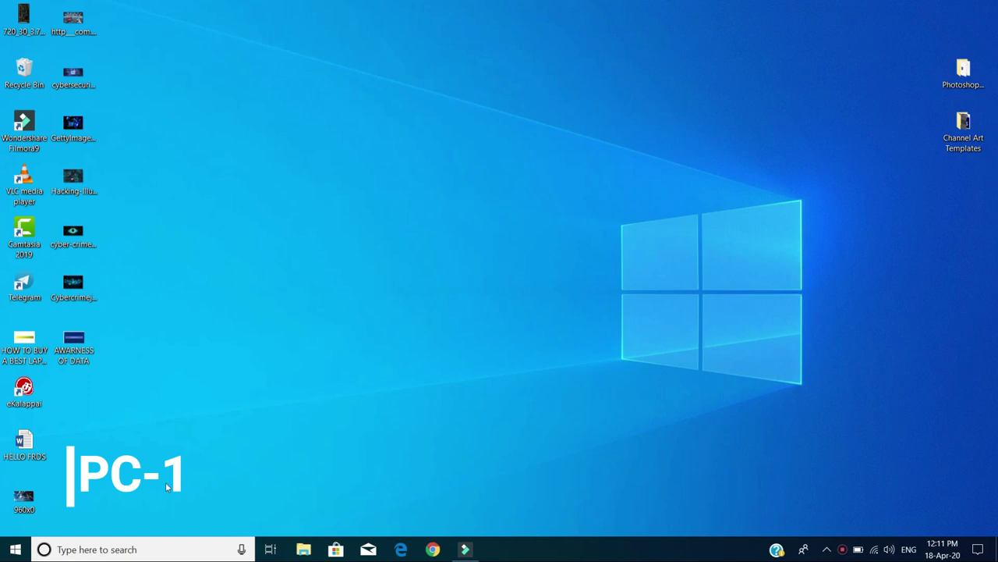
Step: Find the network settings through Windows search and open the advanced sharing options from the Ethernet page
{"action": "left_click", "coordinate": [116, 550]}
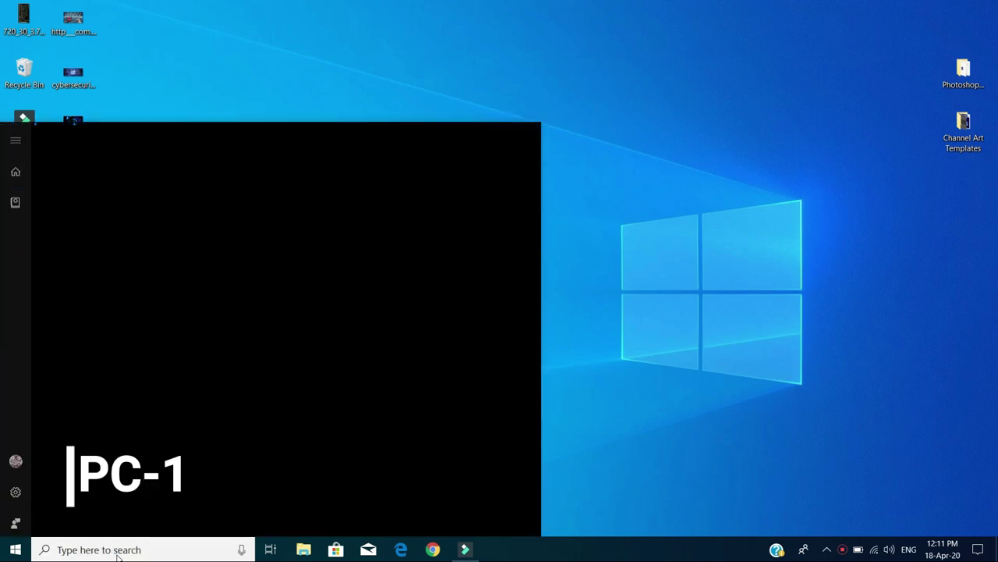
{"action": "type", "text": "net"}
{"action": "left_click", "coordinate": [107, 178]}
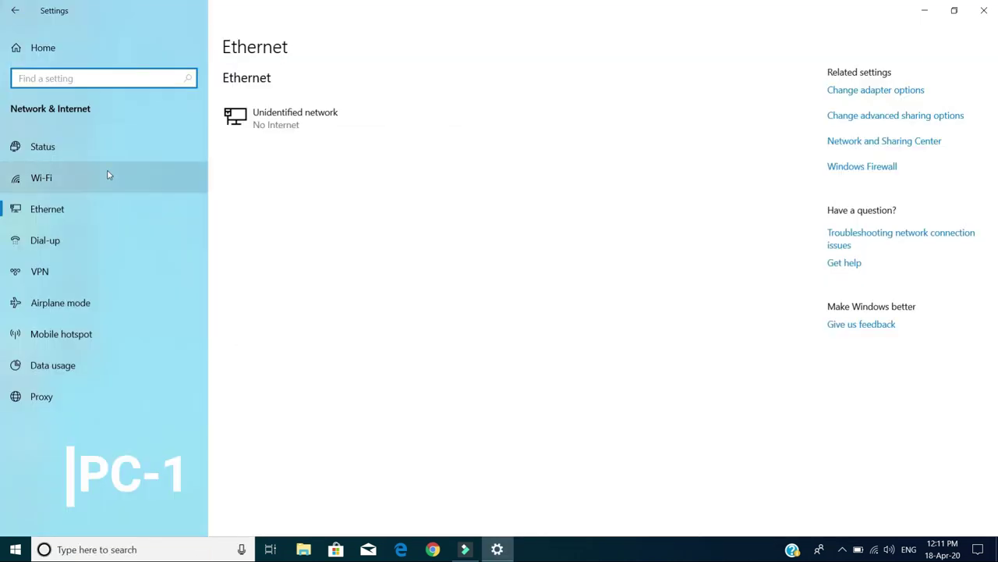
{"action": "left_click", "coordinate": [882, 121]}
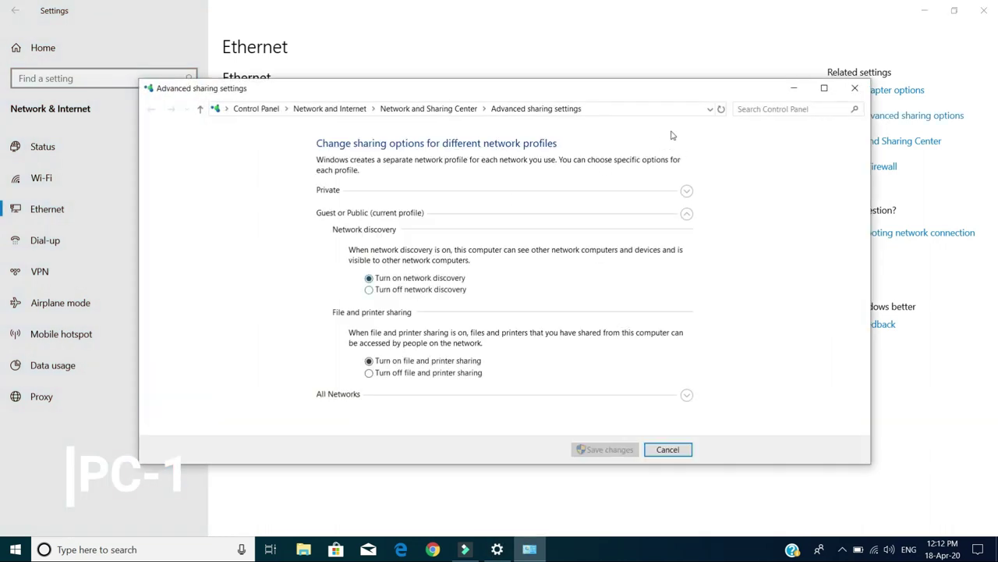
Step: Review the sharing options for the Private, Guest or Public, and All Networks profiles, including password protected sharing, and leave without saving
{"action": "left_click", "coordinate": [687, 190]}
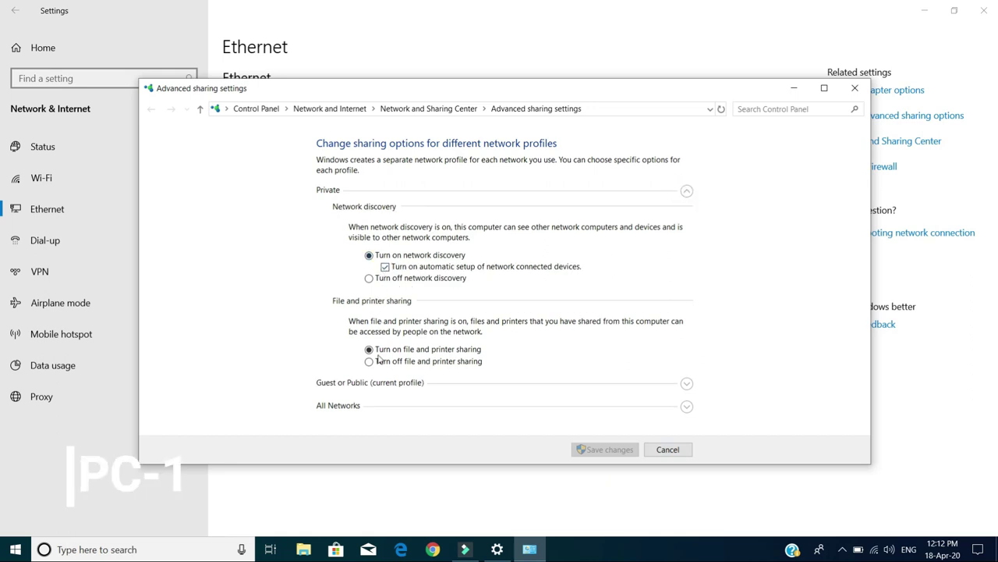
{"action": "left_click", "coordinate": [492, 384]}
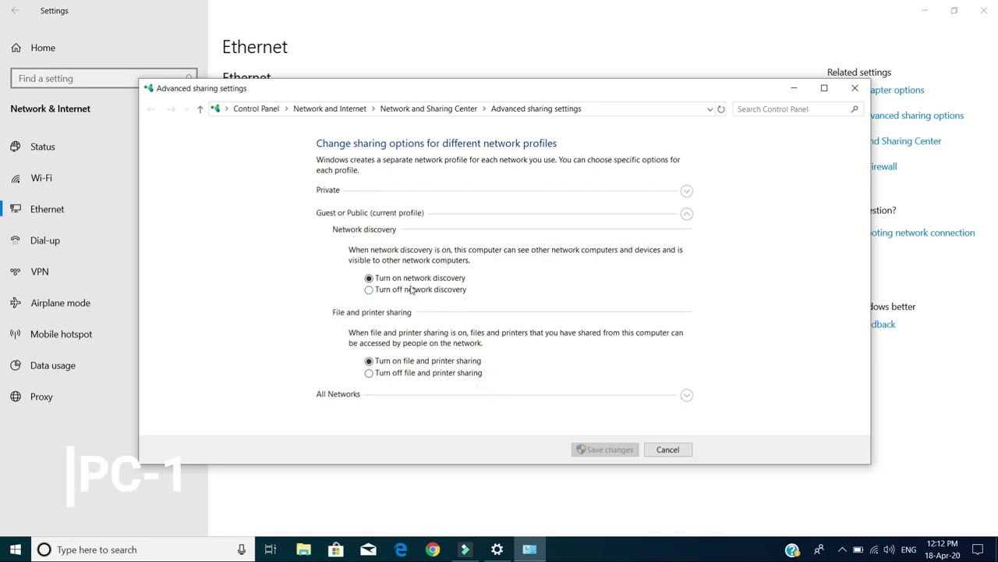
{"action": "left_click", "coordinate": [490, 398]}
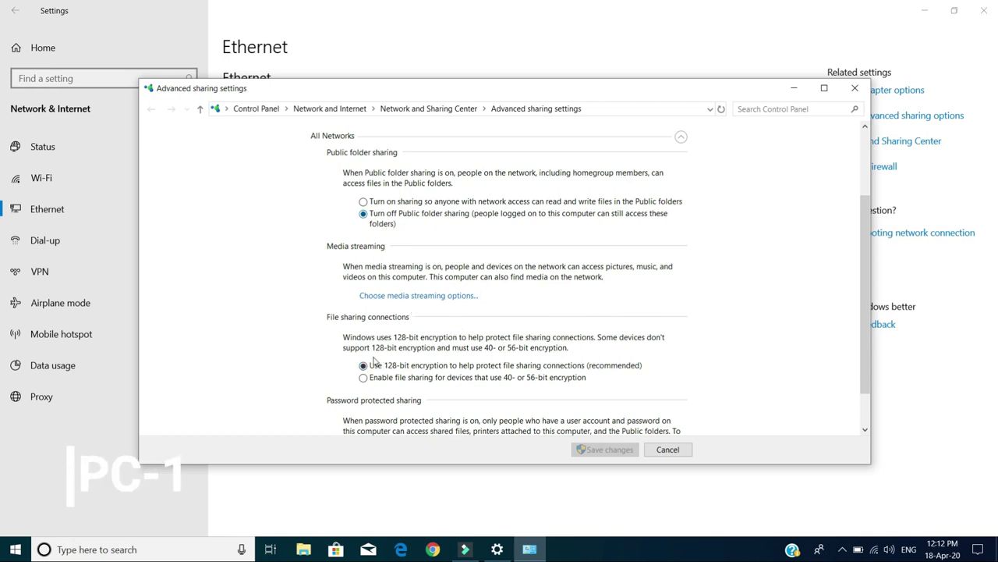
{"action": "scroll", "coordinate": [402, 378], "scroll_direction": "down", "scroll_amount": 2}
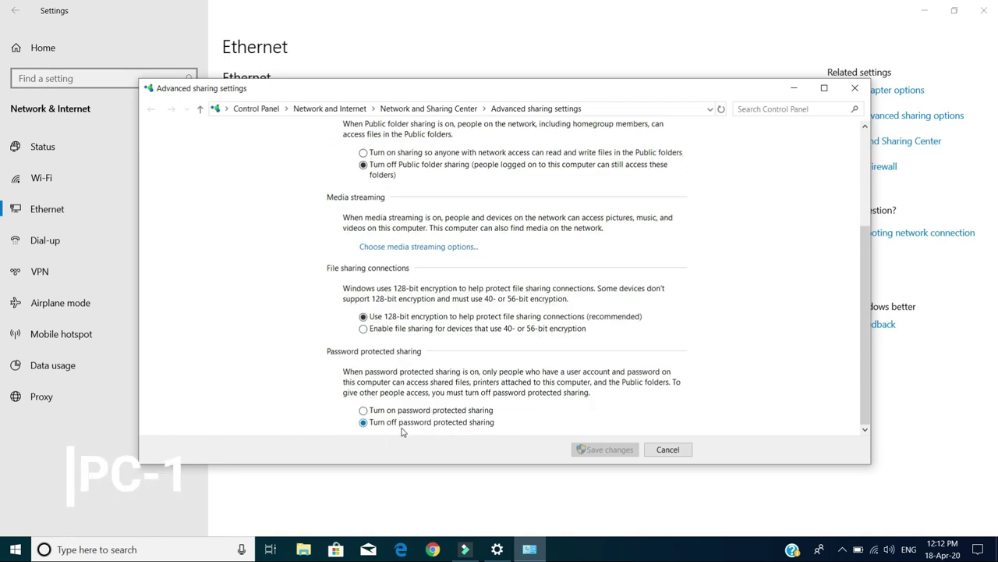
{"action": "left_click", "coordinate": [668, 450]}
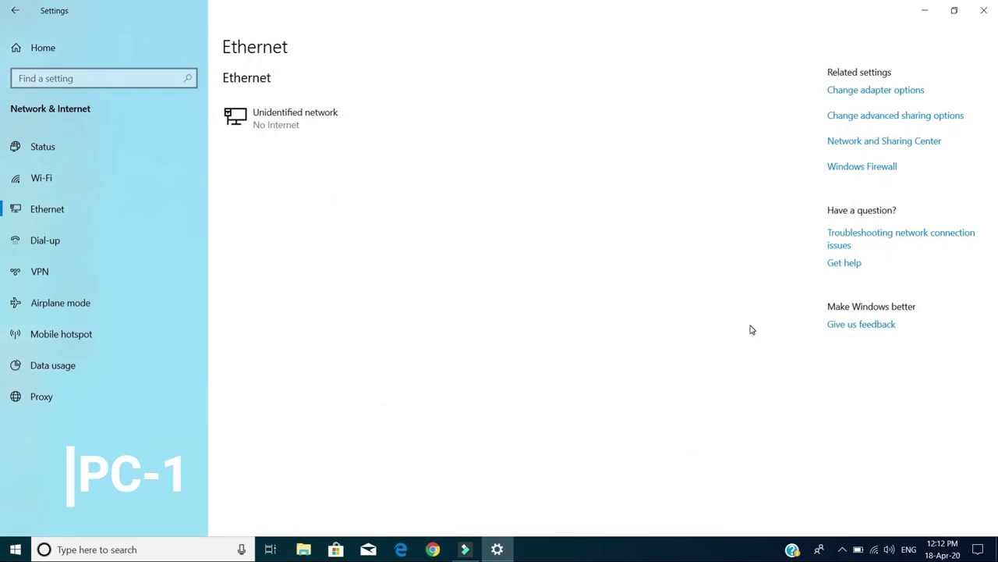
Step: Open the Internet Protocol Version 4 (TCP/IPv4) properties of the Ethernet adapter from the network connections
{"action": "left_click", "coordinate": [855, 92]}
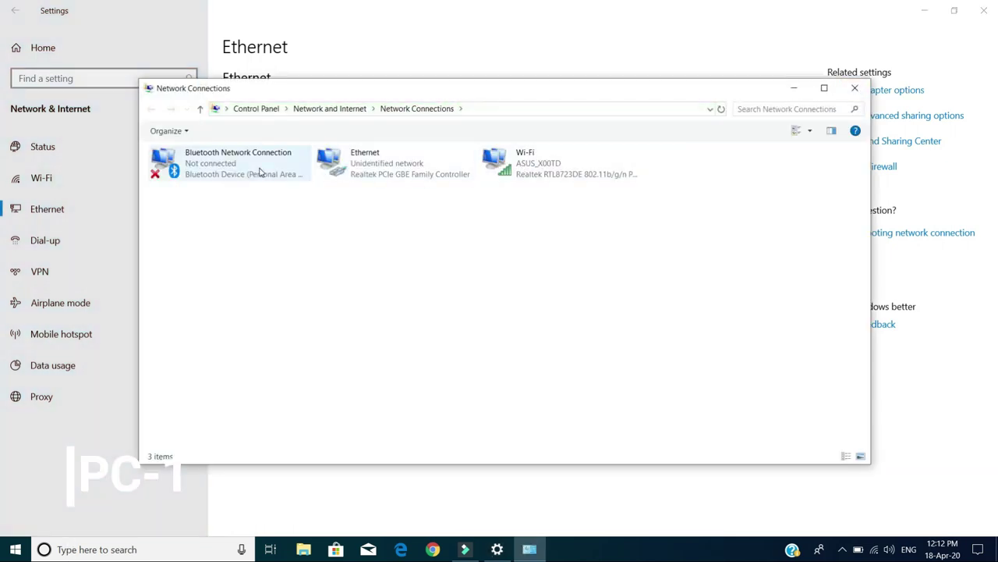
{"action": "right_click", "coordinate": [380, 162]}
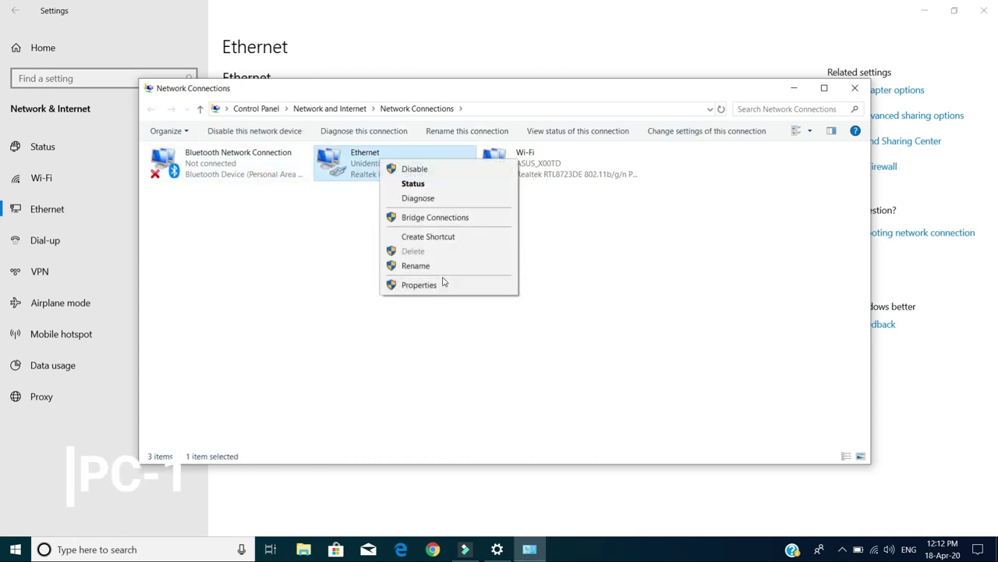
{"action": "left_click", "coordinate": [442, 286]}
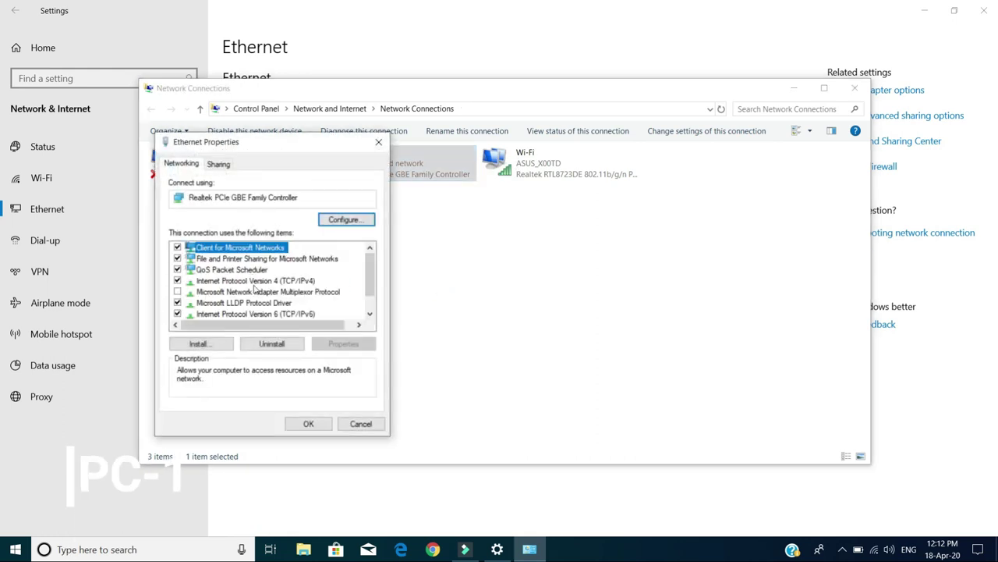
{"action": "left_click", "coordinate": [178, 280]}
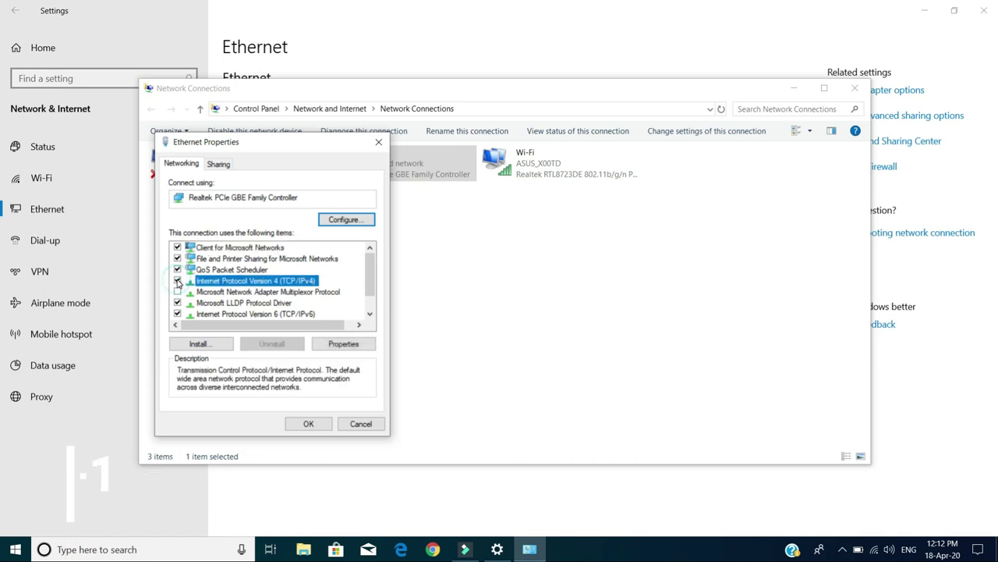
{"action": "double_click", "coordinate": [216, 282]}
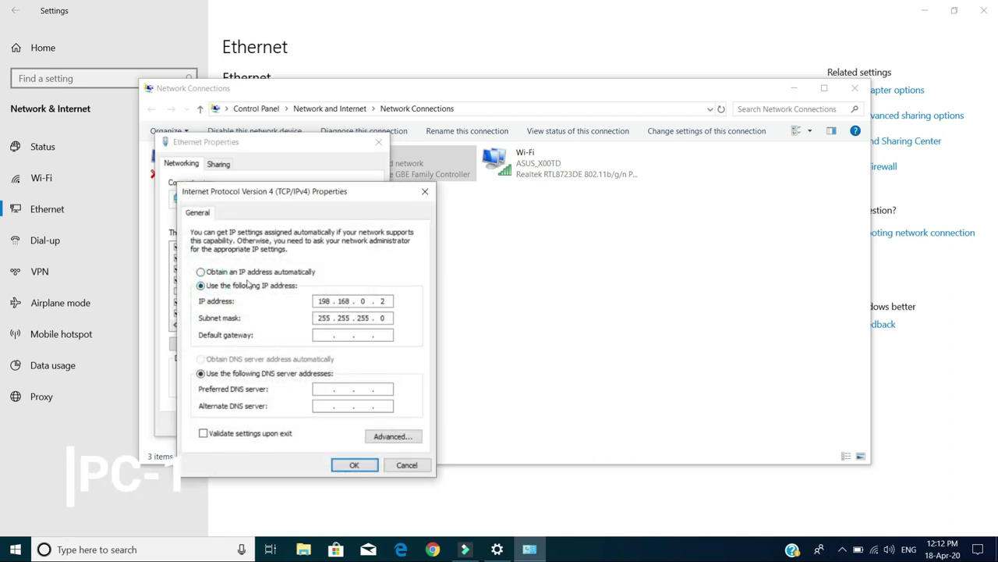
Step: Assign the Ethernet adapter the static IP address 192.168.0.2 with subnet mask 255.255.255.0 and confirm the adapter properties
{"action": "left_click", "coordinate": [228, 272]}
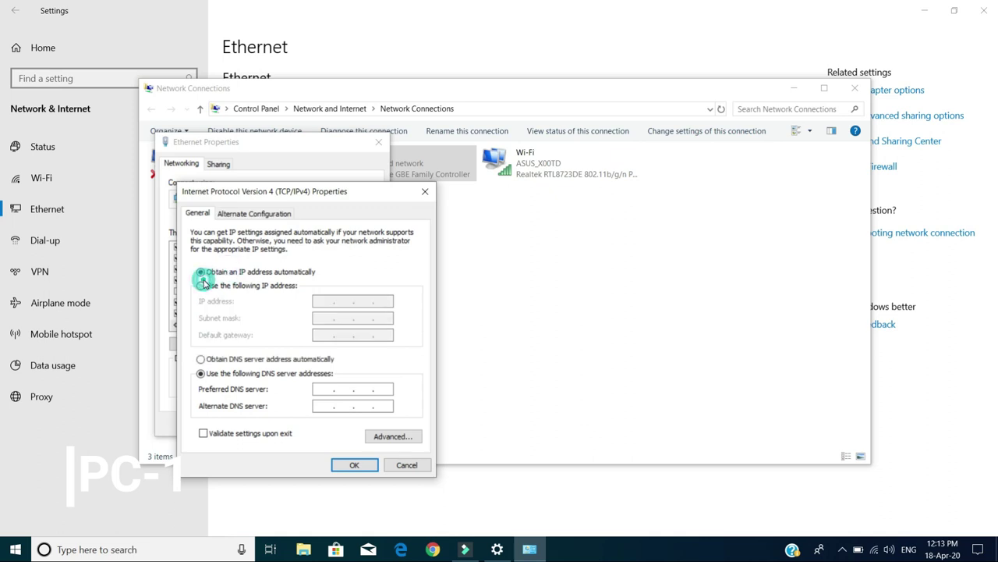
{"action": "left_click", "coordinate": [202, 286]}
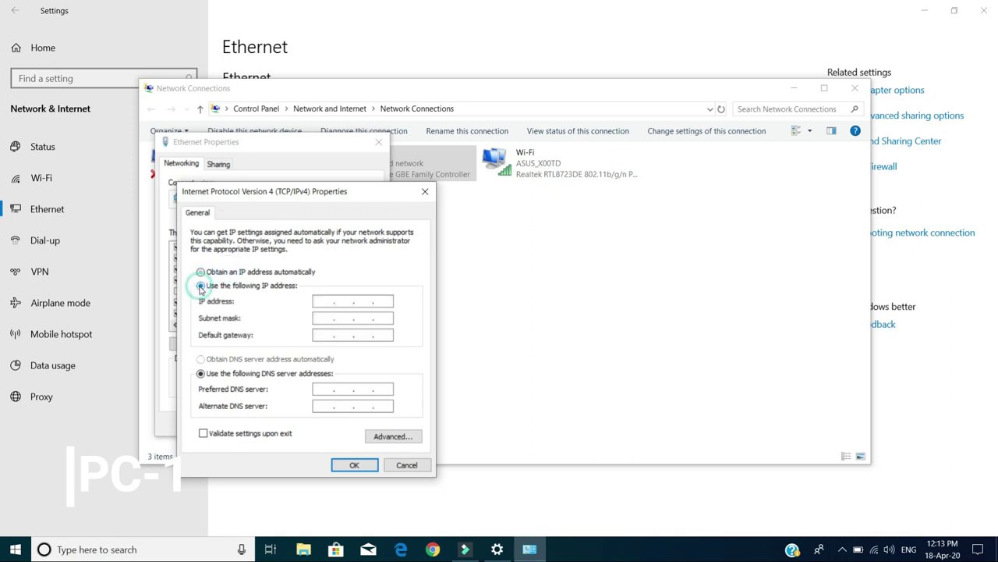
{"action": "left_click", "coordinate": [316, 302]}
{"action": "type", "text": "192 . 168 . 0 . 2"}
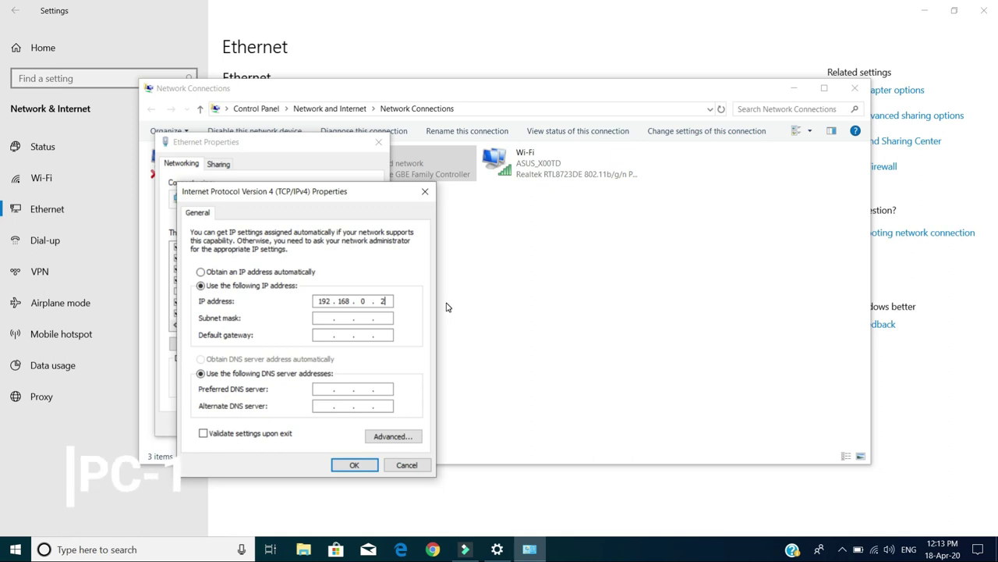
{"action": "left_click", "coordinate": [387, 319]}
{"action": "left_click", "coordinate": [355, 464]}
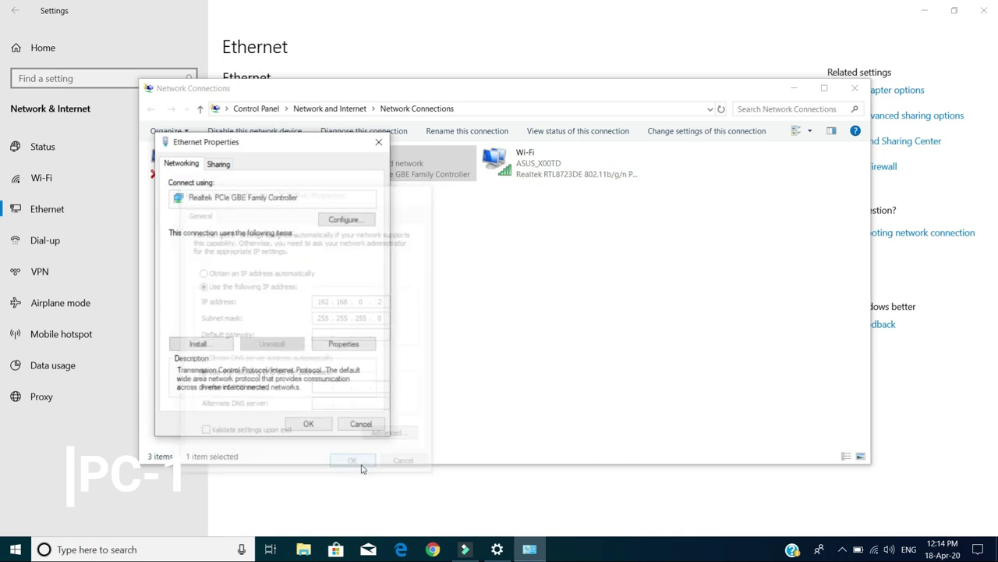
{"action": "left_click", "coordinate": [308, 425]}
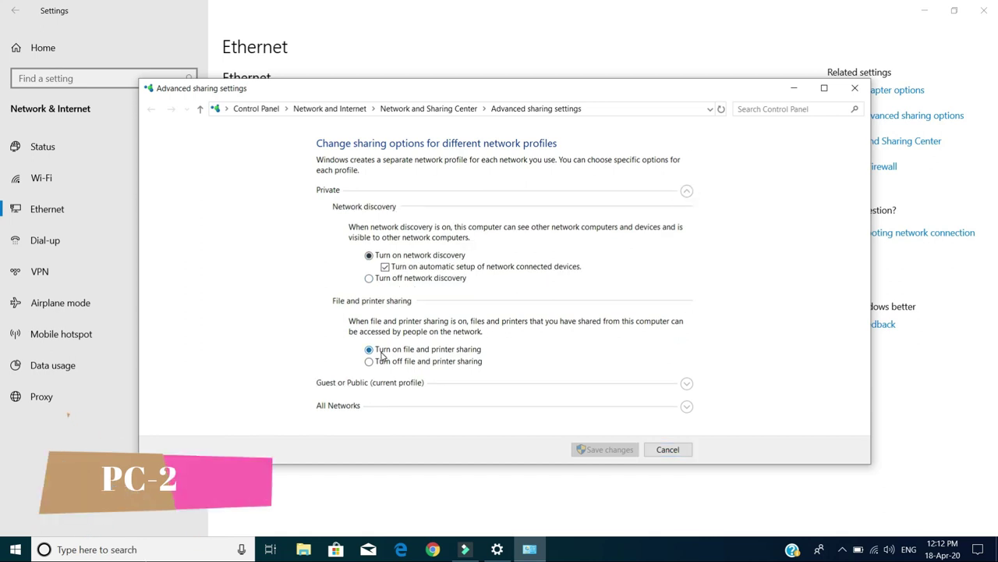
Step: On the second PC, check the Guest or Public and All Networks sharing options, including password protected sharing, and leave without saving
{"action": "left_click", "coordinate": [493, 384]}
{"action": "left_click", "coordinate": [489, 397]}
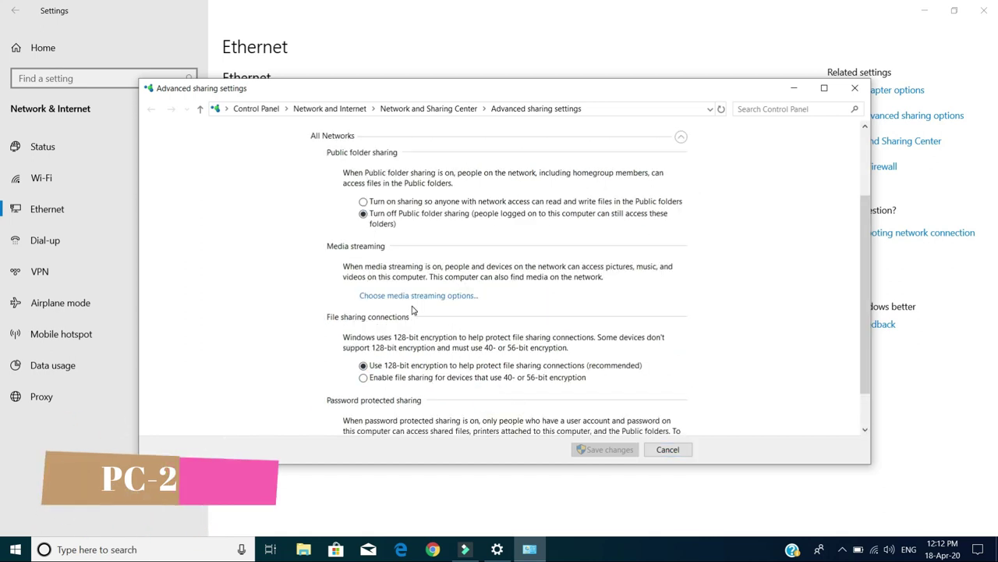
{"action": "scroll", "coordinate": [402, 373], "scroll_direction": "down", "scroll_amount": 2}
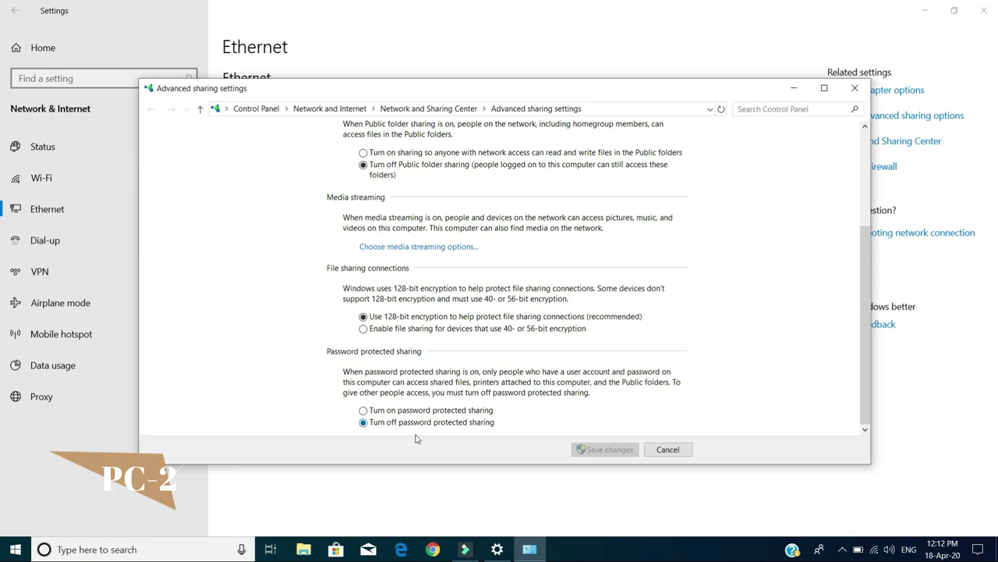
{"action": "left_click", "coordinate": [679, 452]}
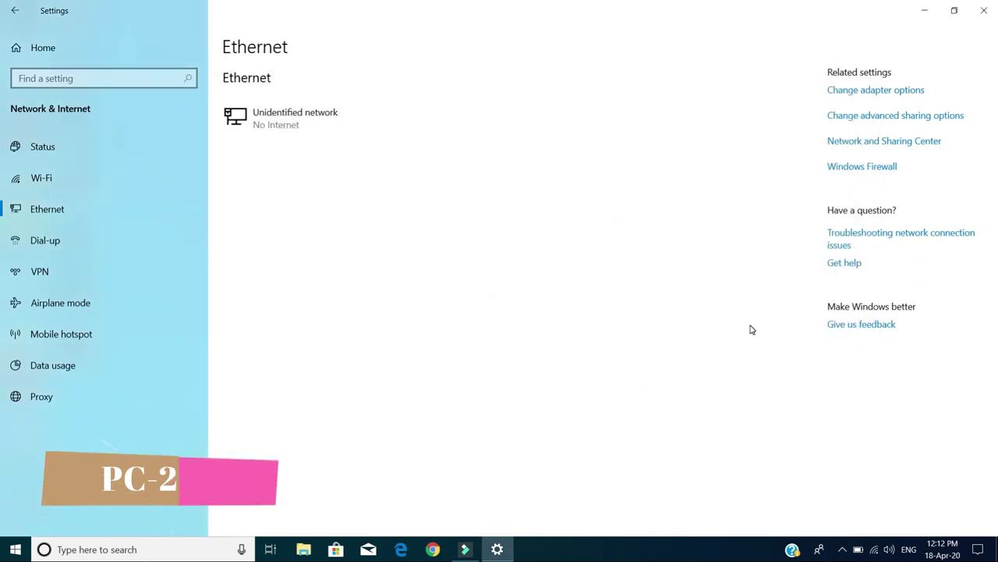
Step: On the second PC, open the Ethernet adapter's Internet Protocol Version 4 (TCP/IPv4) properties
{"action": "left_click", "coordinate": [854, 91]}
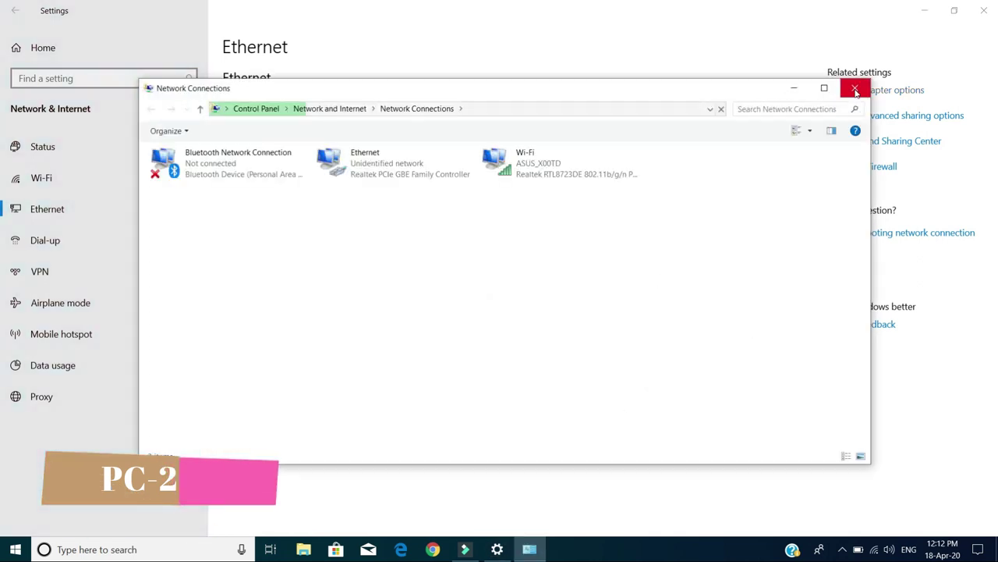
{"action": "right_click", "coordinate": [380, 158]}
{"action": "left_click", "coordinate": [442, 282]}
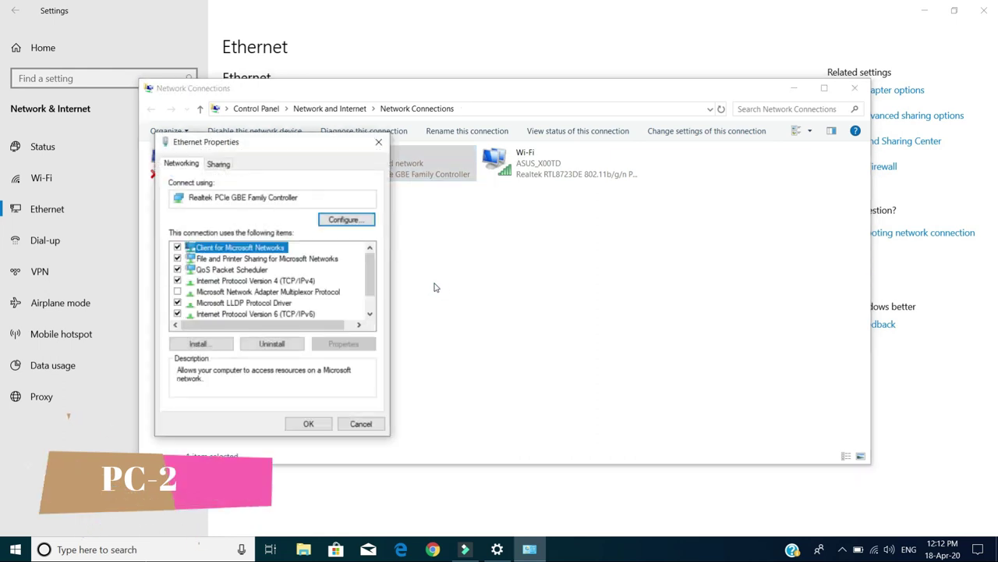
{"action": "left_click", "coordinate": [186, 281]}
{"action": "double_click", "coordinate": [186, 281]}
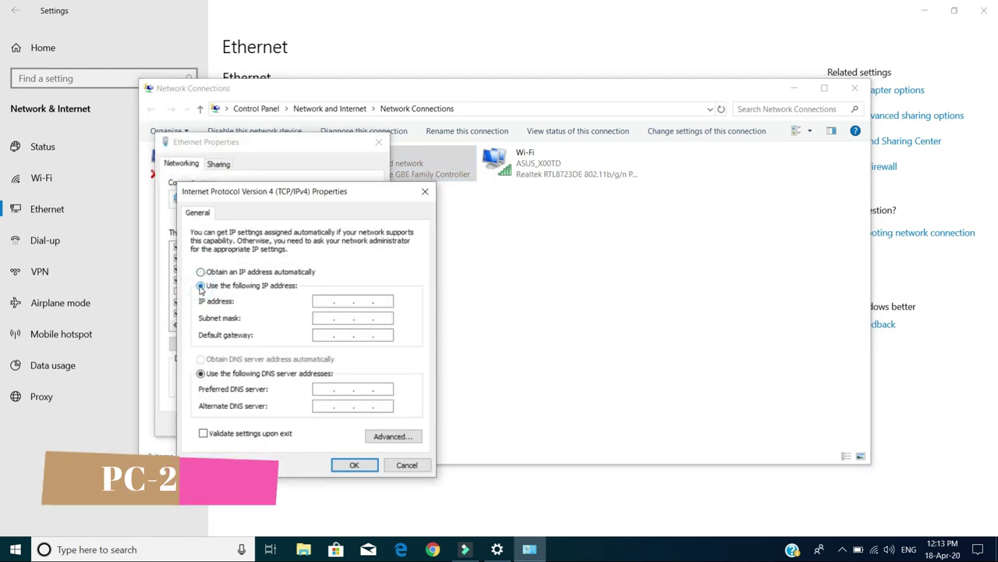
Step: Set the second PC's Ethernet adapter to IP address 192.168.0.3 with subnet mask 255.255.255.0 and confirm the adapter properties
{"action": "left_click", "coordinate": [316, 302]}
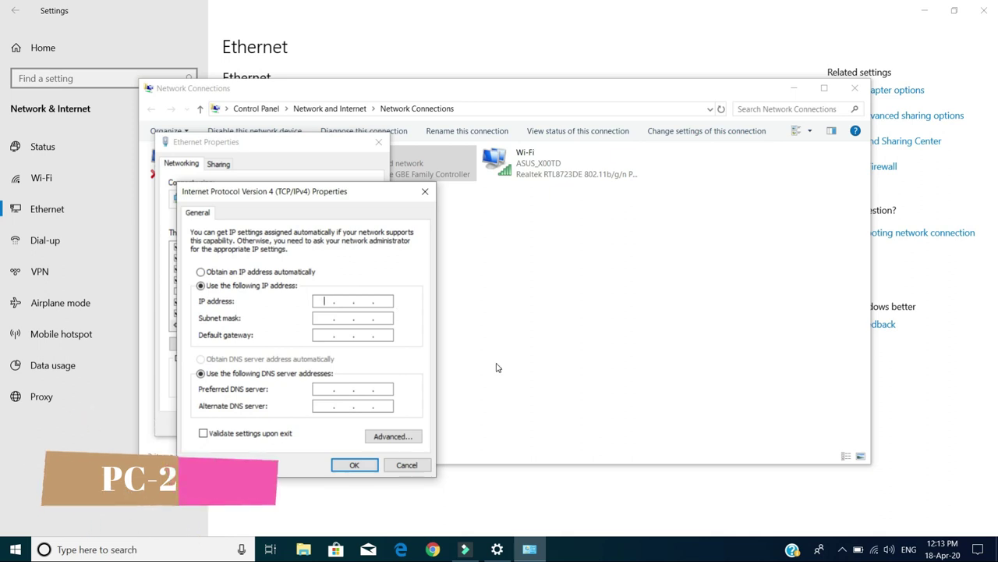
{"action": "type", "text": "192 . 168 . "}
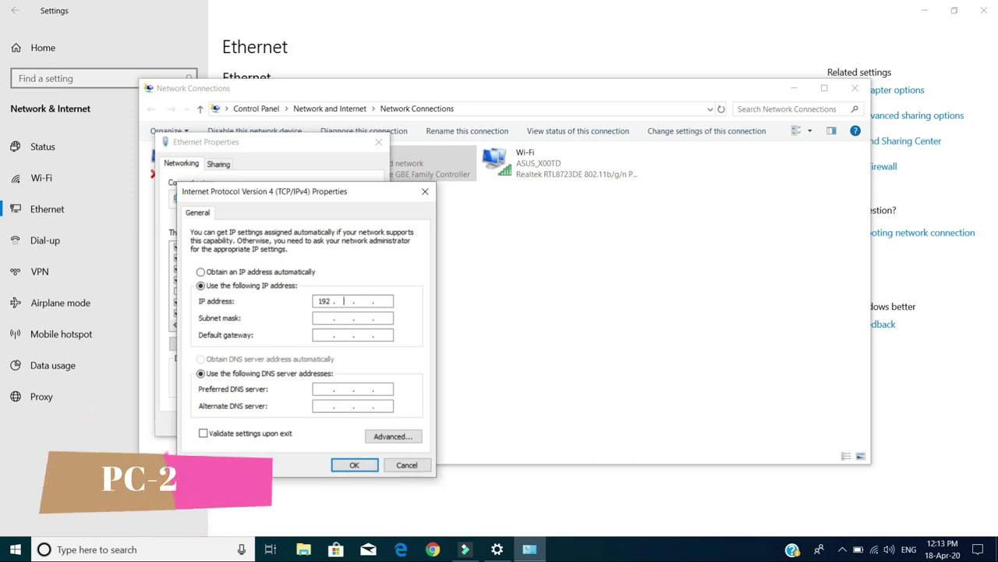
{"action": "type", "text": "0"}
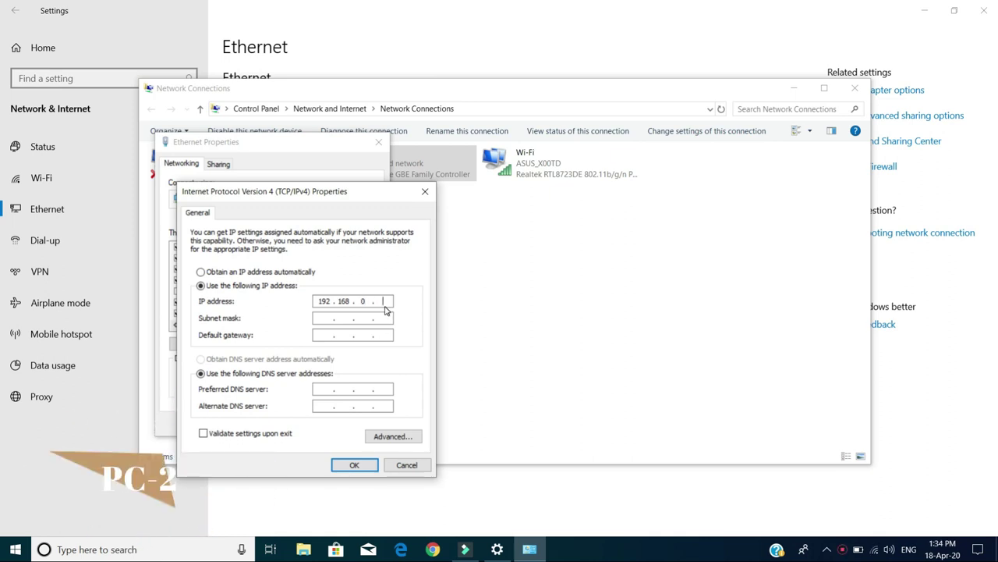
{"action": "type", "text": "3"}
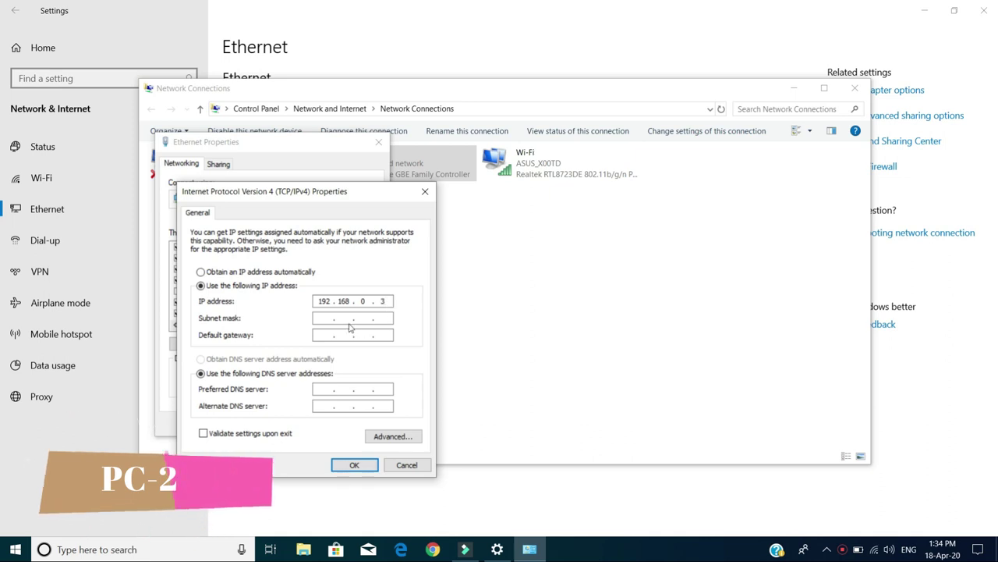
{"action": "left_click", "coordinate": [404, 352]}
{"action": "left_click", "coordinate": [392, 353]}
{"action": "left_click", "coordinate": [327, 318]}
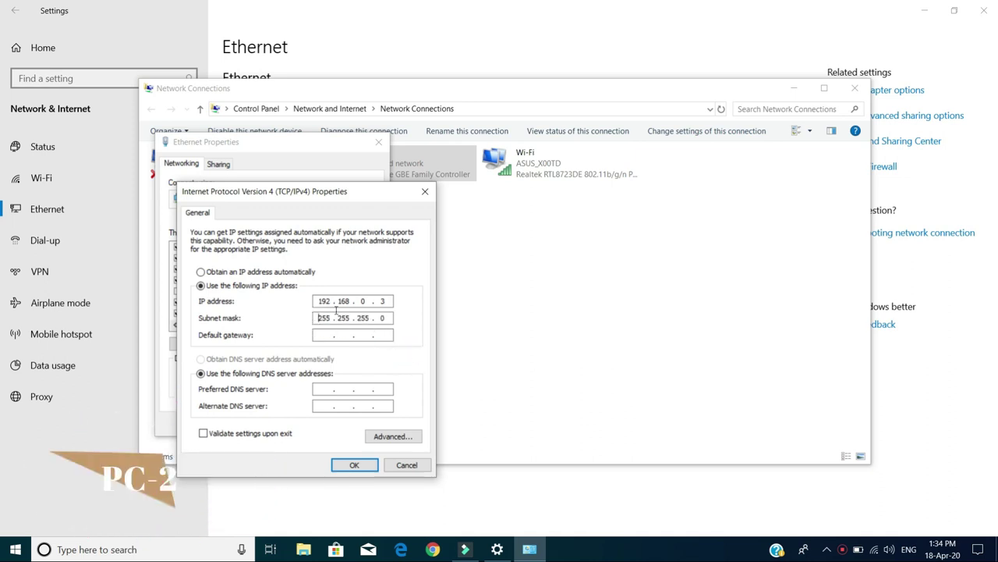
{"action": "left_click", "coordinate": [348, 465]}
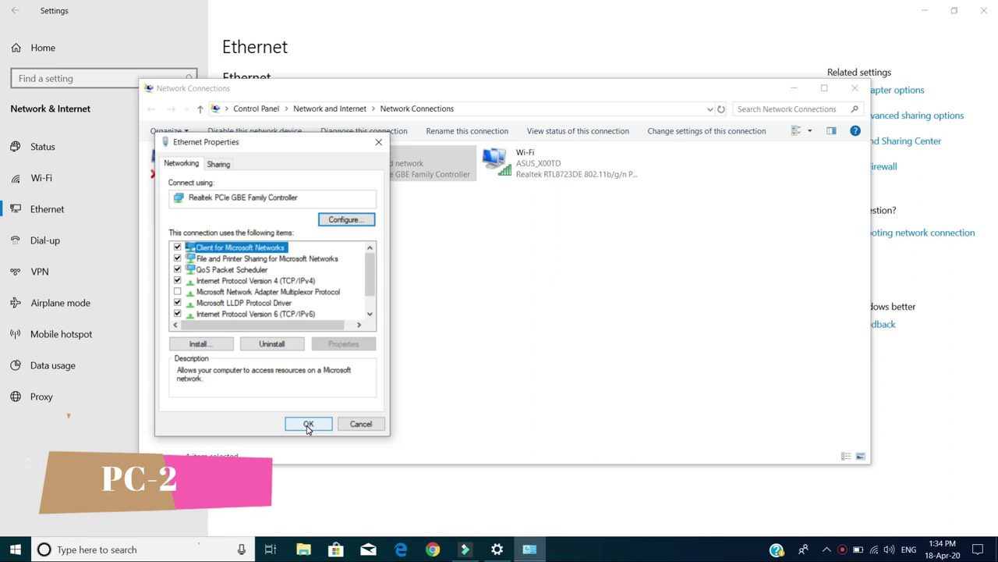
{"action": "left_click", "coordinate": [308, 426]}
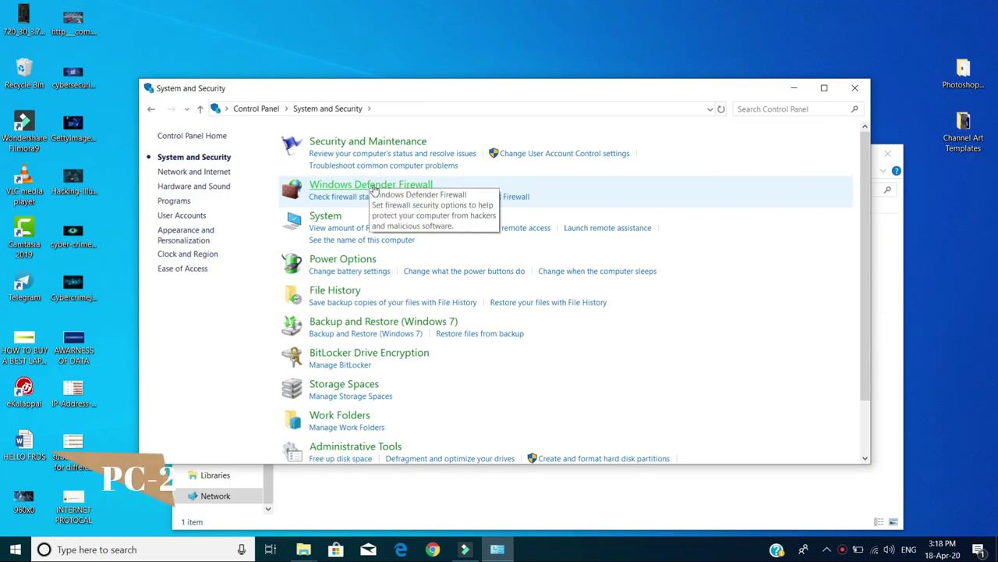
Step: Check the computer name on the System page, and browse that computer's network shares and the local D: drive in File Explorer
{"action": "left_click", "coordinate": [332, 219]}
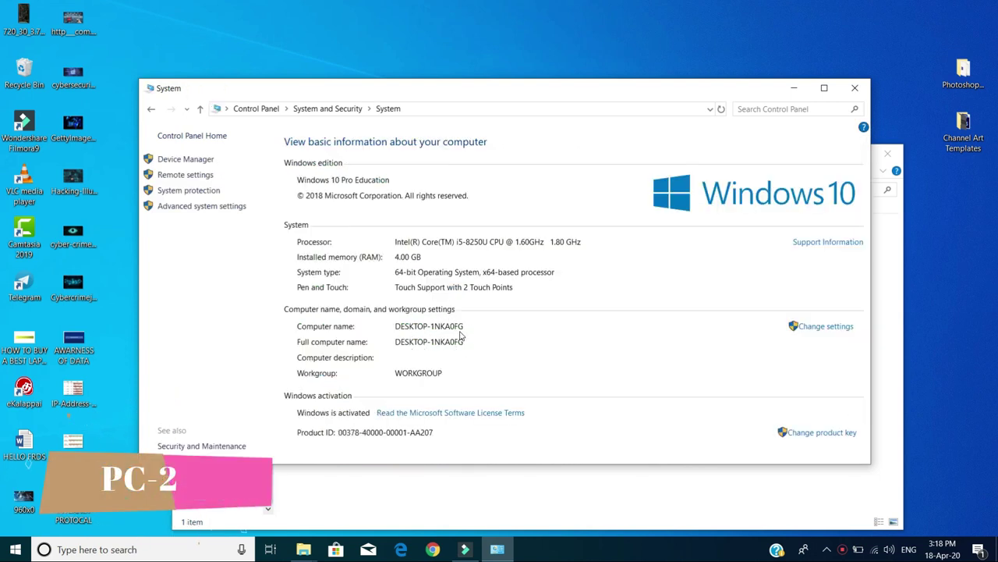
{"action": "left_click", "coordinate": [414, 521]}
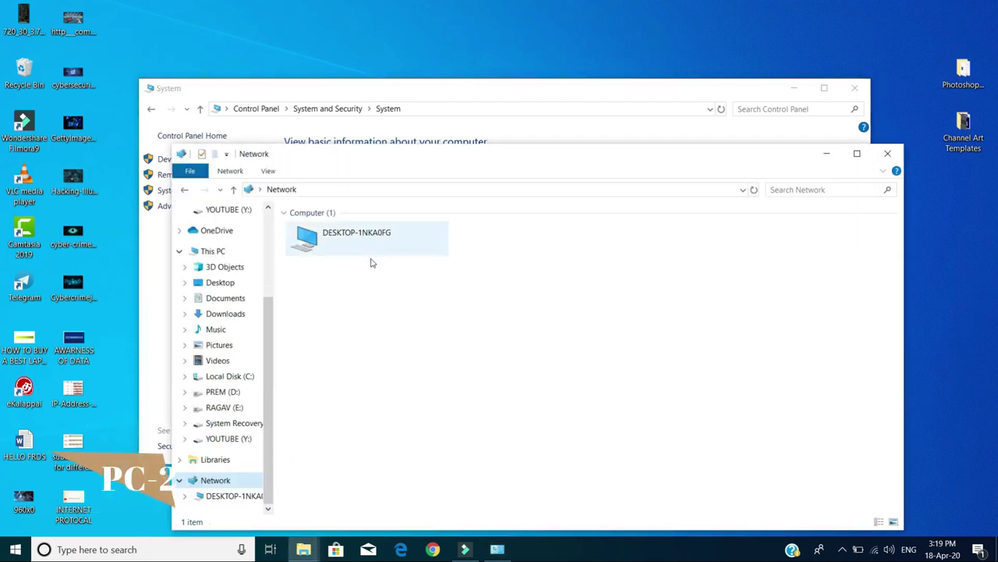
{"action": "double_click", "coordinate": [370, 247]}
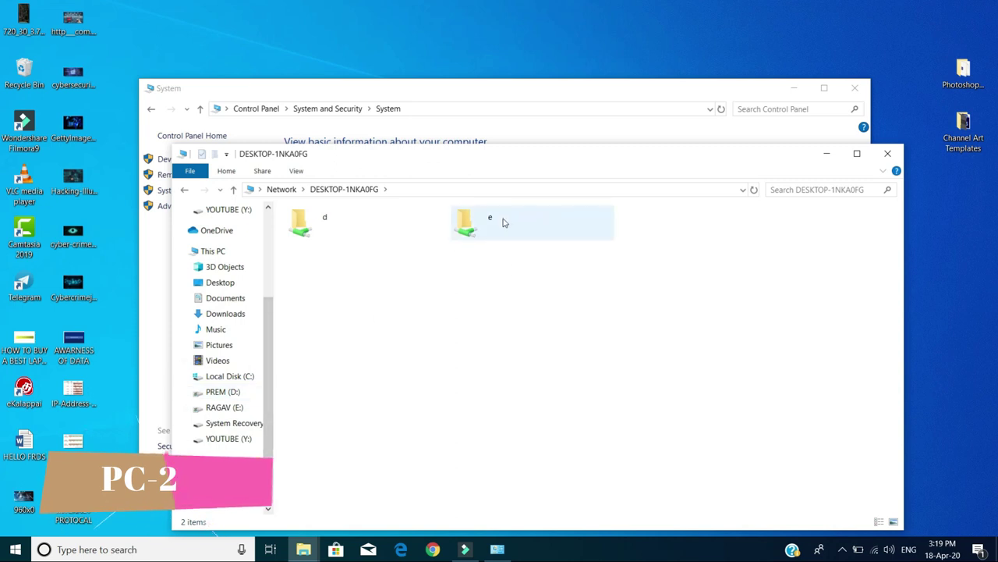
{"action": "left_click", "coordinate": [233, 394]}
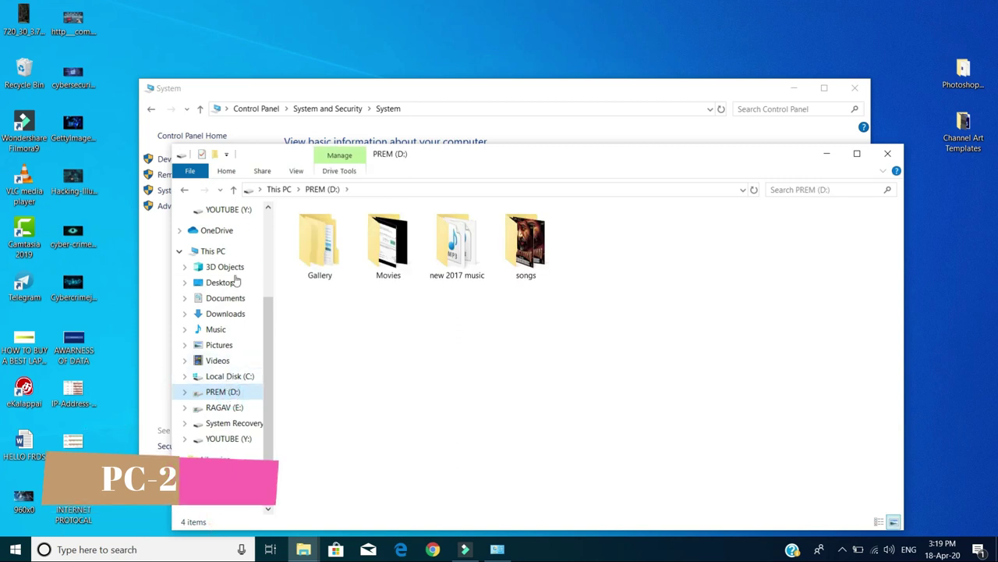
Step: Share the YOUTUBE (Y:) drive on the second PC through Advanced Sharing with the share name Y
{"action": "left_click", "coordinate": [232, 251]}
{"action": "left_click", "coordinate": [546, 363]}
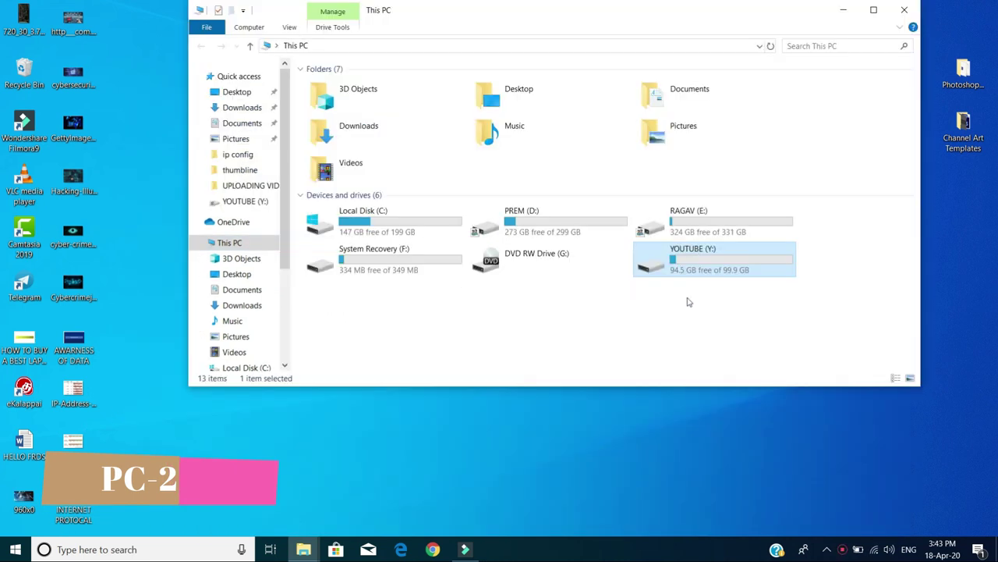
{"action": "right_click", "coordinate": [709, 255]}
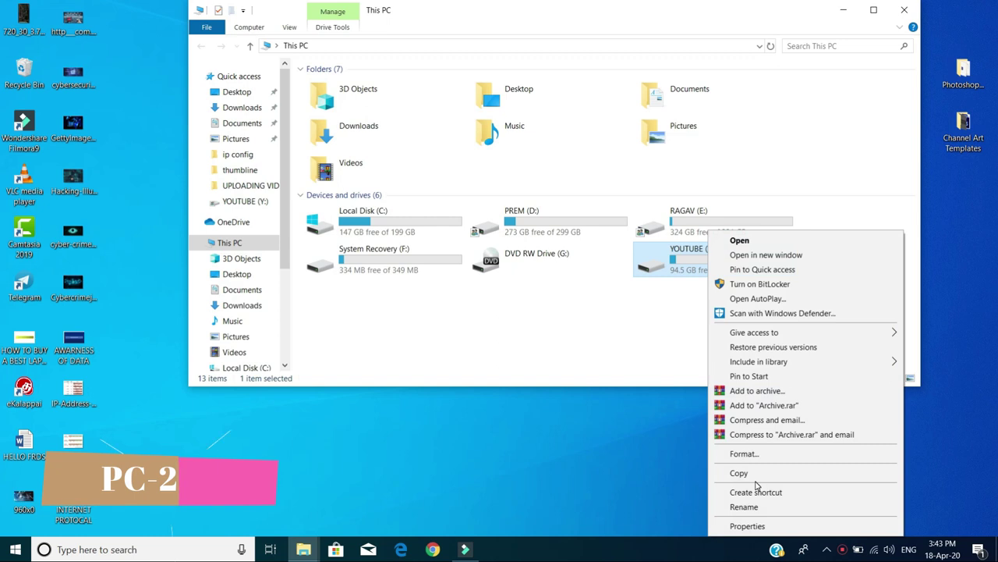
{"action": "left_click", "coordinate": [747, 526]}
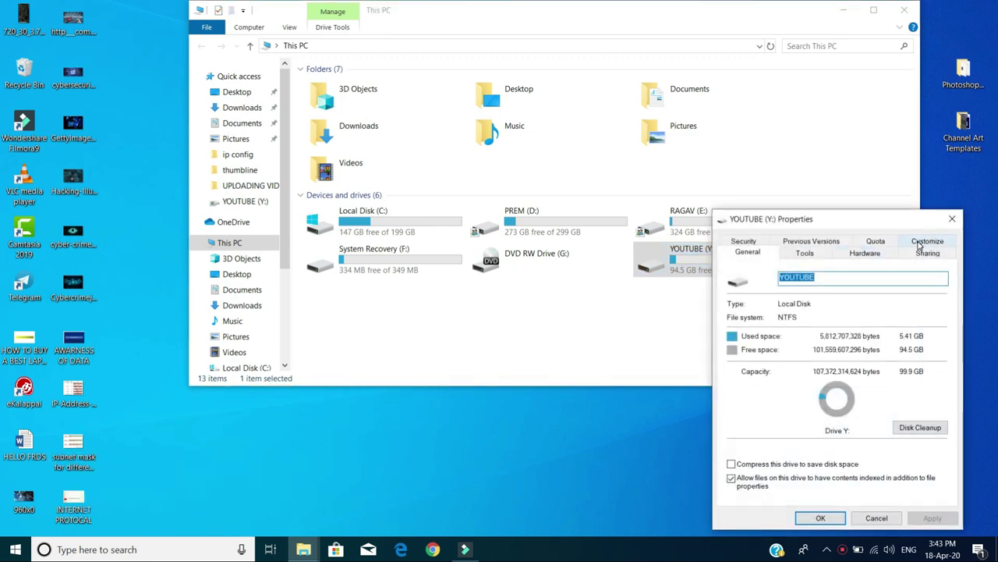
{"action": "left_click", "coordinate": [926, 253]}
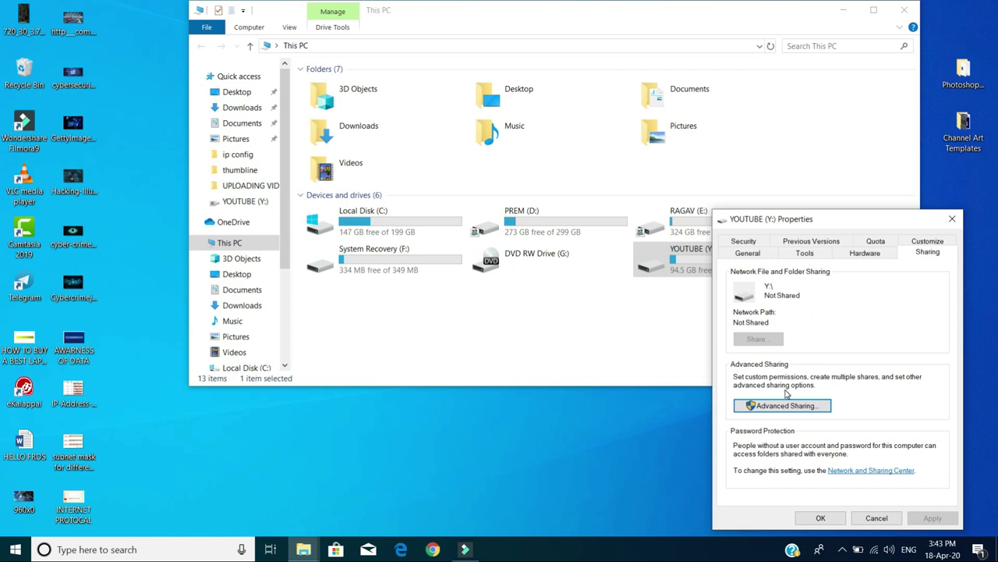
{"action": "left_click", "coordinate": [784, 404]}
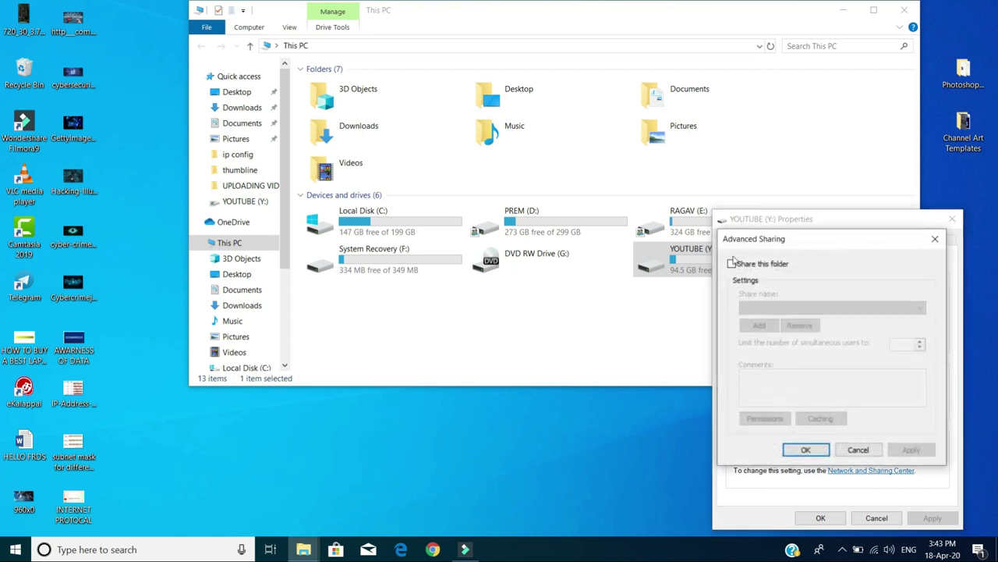
{"action": "left_click", "coordinate": [732, 265]}
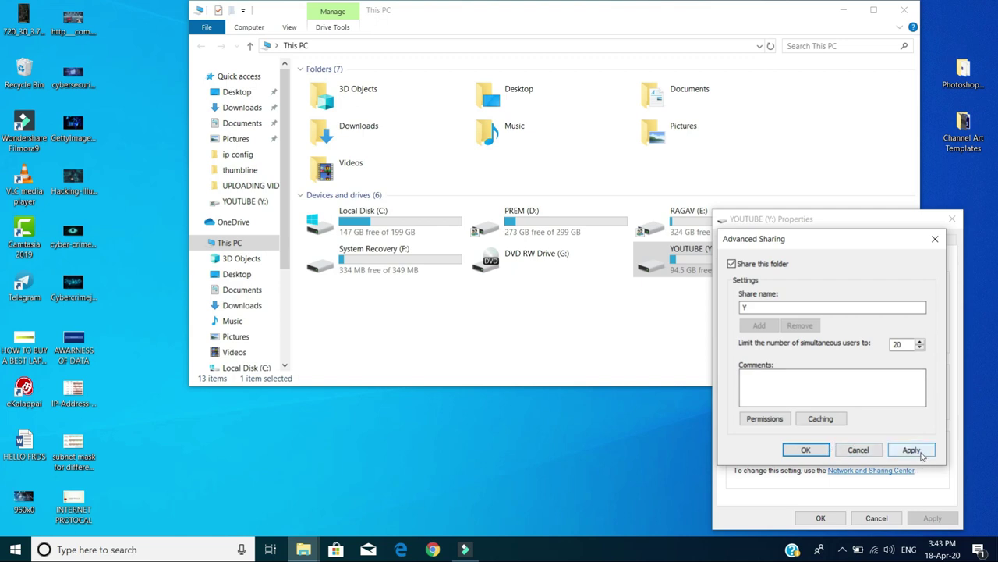
{"action": "left_click", "coordinate": [921, 451]}
{"action": "left_click", "coordinate": [803, 449]}
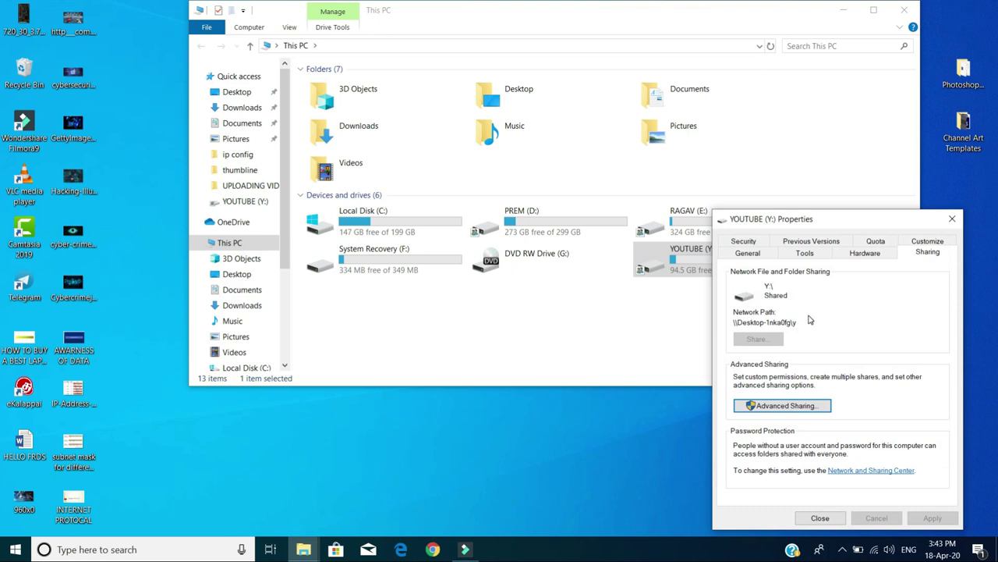
Step: Find the Everyone group and add it to the YOUTUBE (Y:) drive's security permissions
{"action": "left_click", "coordinate": [753, 243]}
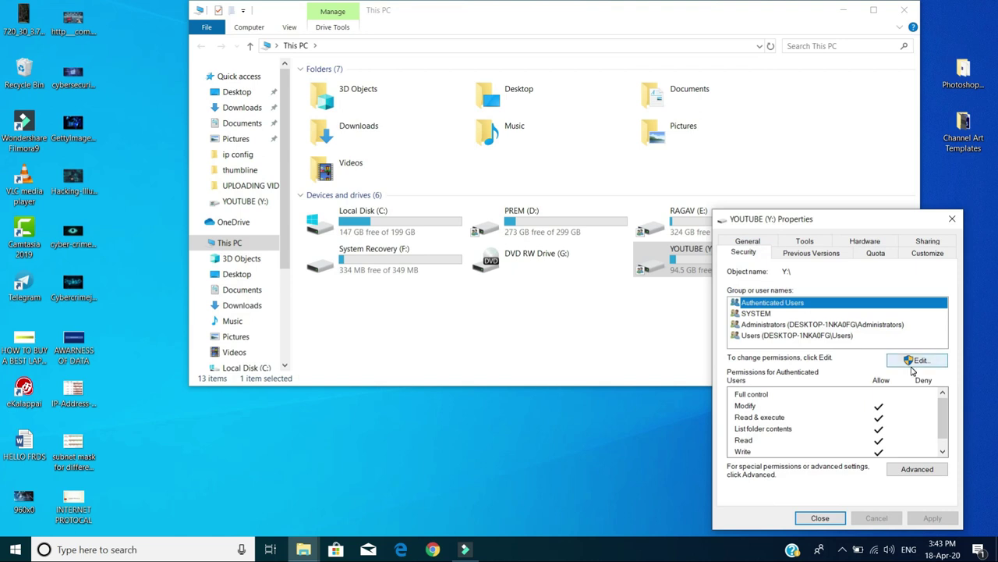
{"action": "left_click", "coordinate": [928, 363]}
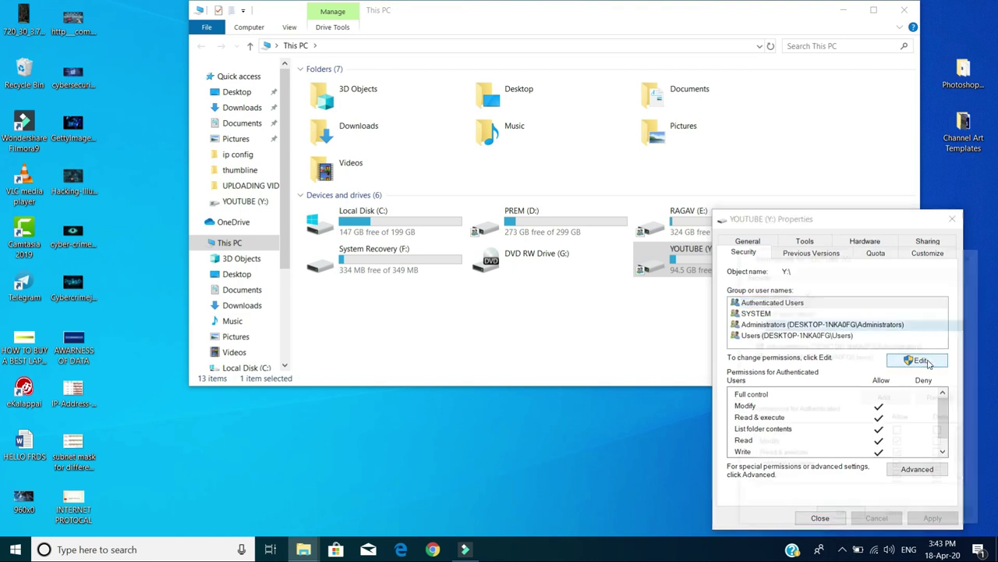
{"action": "left_click", "coordinate": [886, 399]}
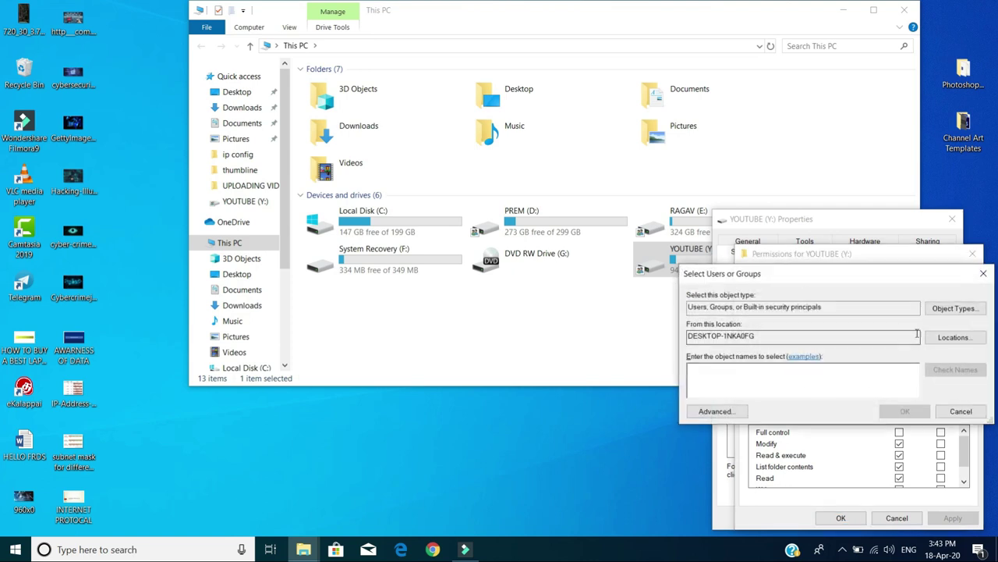
{"action": "left_click", "coordinate": [716, 411]}
{"action": "left_click", "coordinate": [969, 294]}
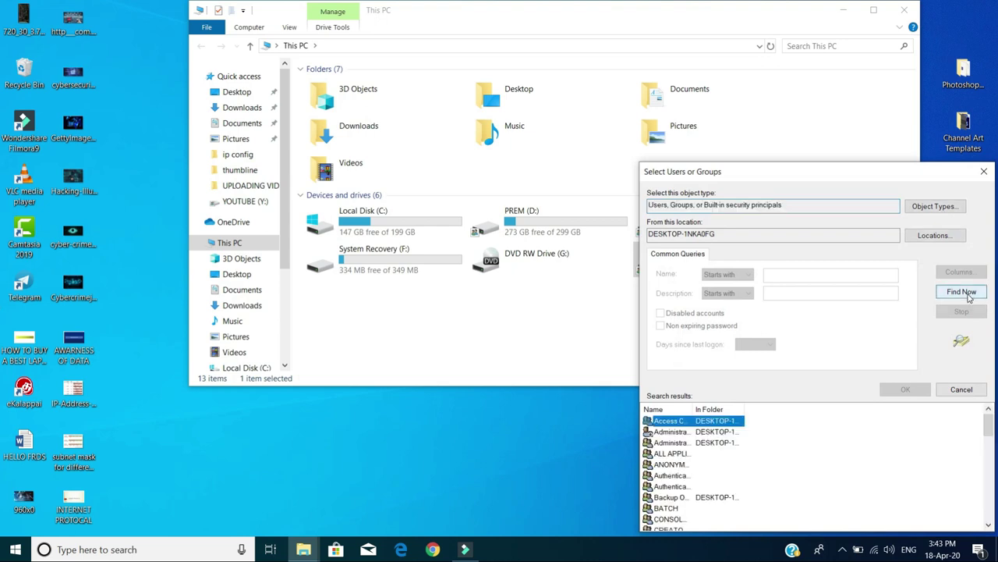
{"action": "scroll", "coordinate": [796, 460], "scroll_direction": "down", "scroll_amount": 4}
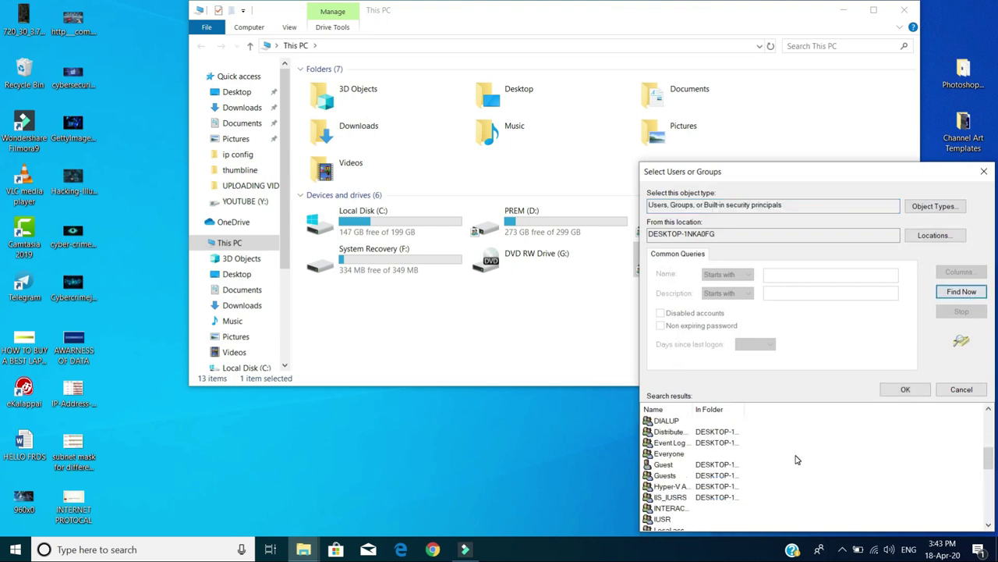
{"action": "left_click", "coordinate": [689, 455]}
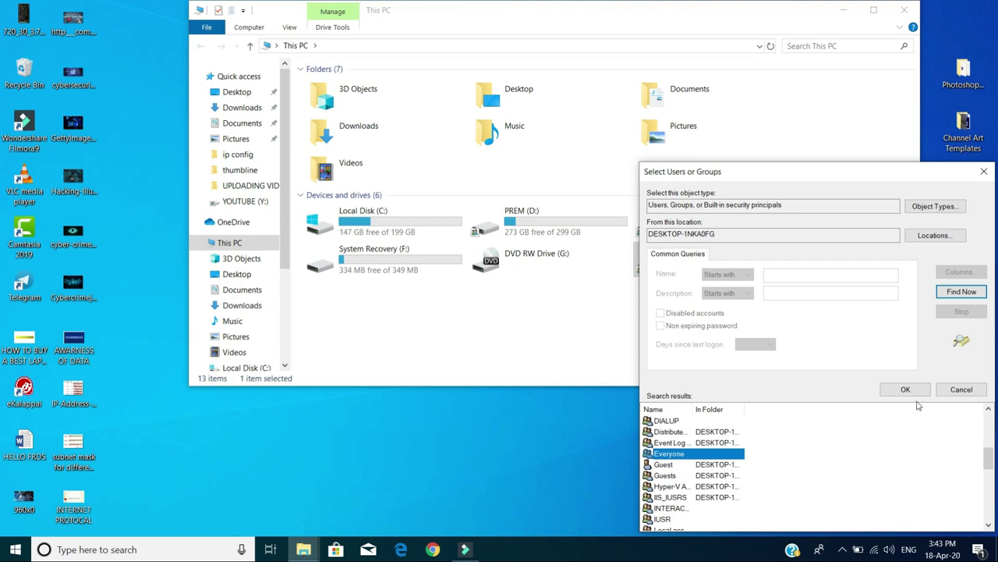
{"action": "left_click", "coordinate": [906, 390]}
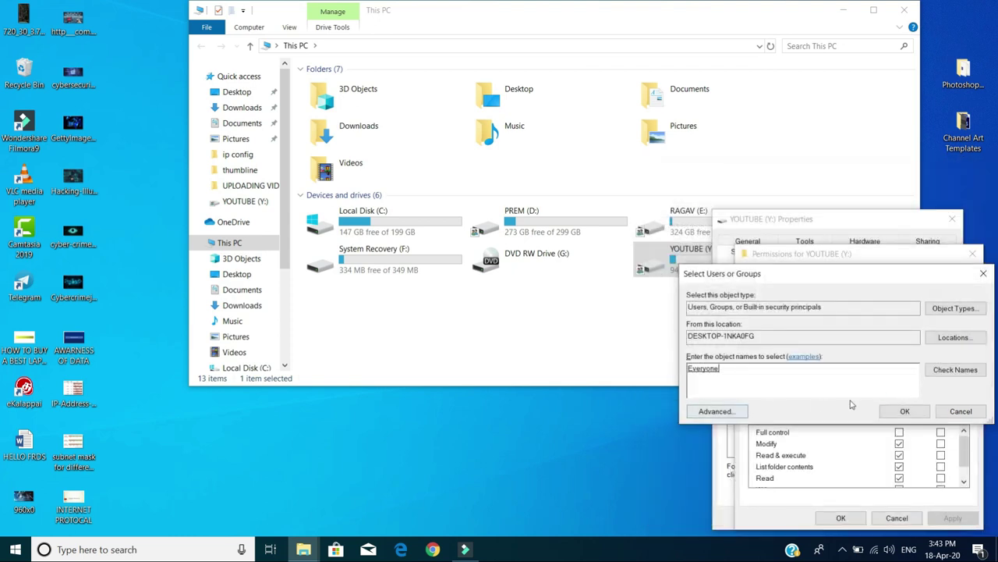
{"action": "left_click", "coordinate": [905, 412]}
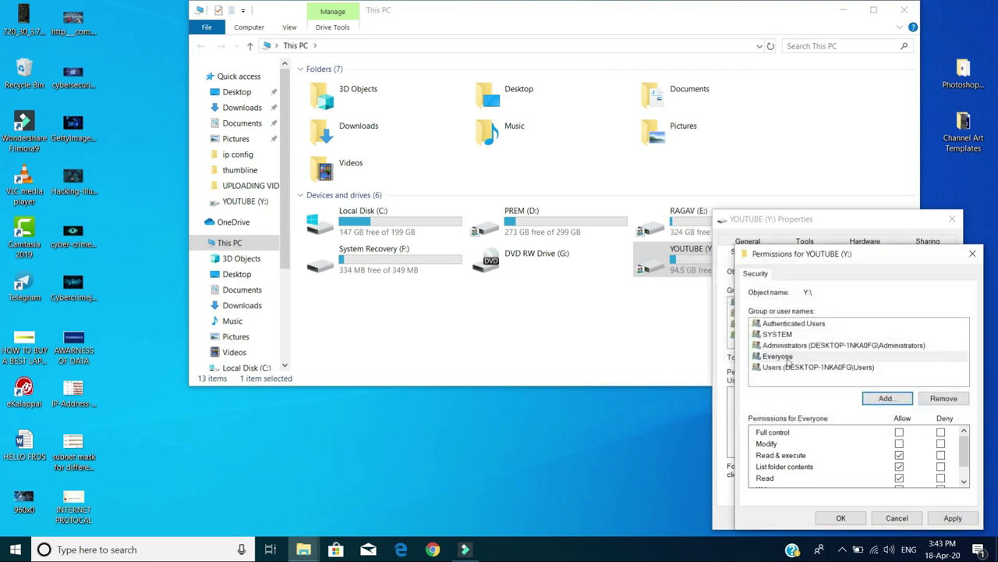
Step: Apply the Everyone group's permissions on the Y: drive and close the drive's properties
{"action": "left_click", "coordinate": [856, 357]}
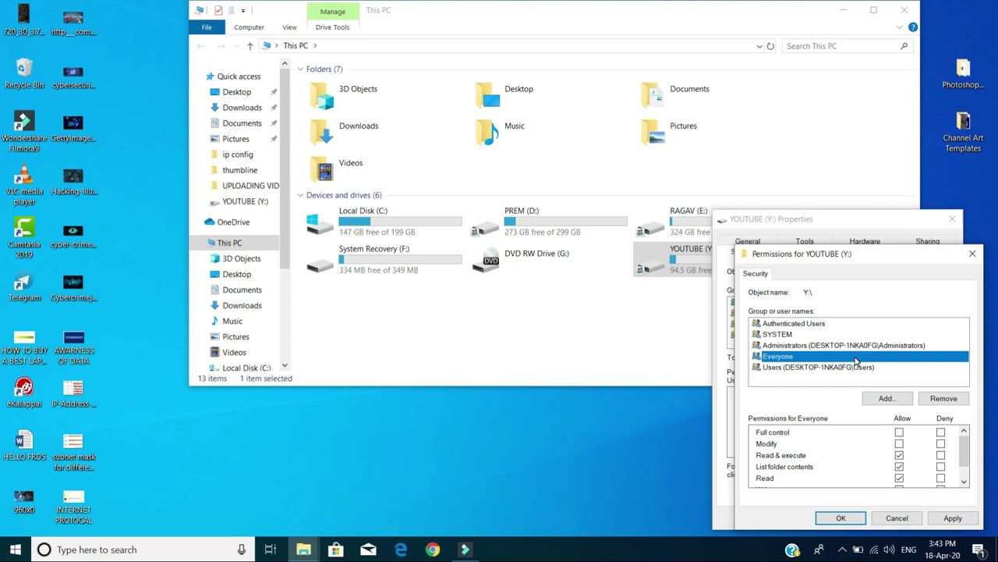
{"action": "left_click", "coordinate": [953, 519]}
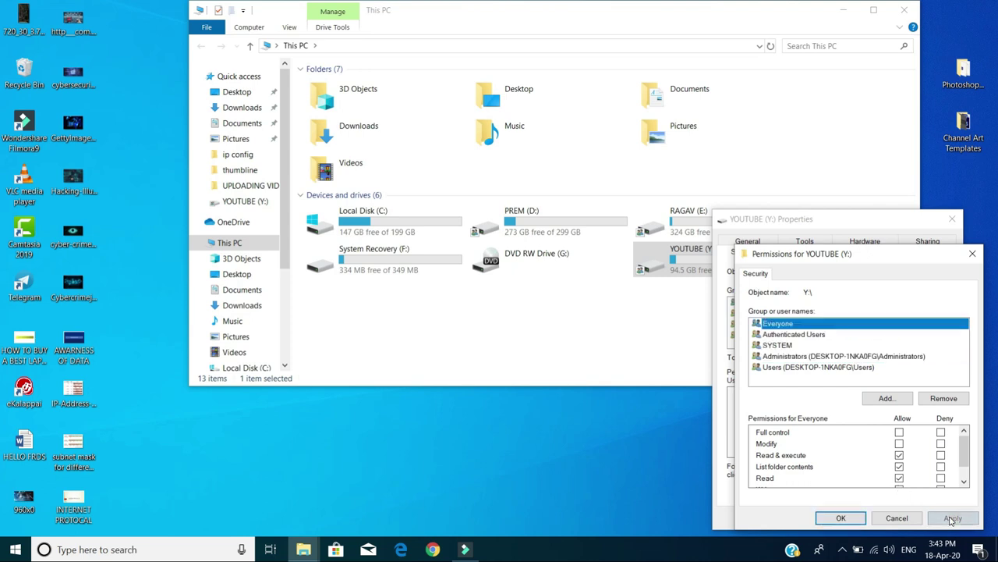
{"action": "left_click", "coordinate": [841, 518]}
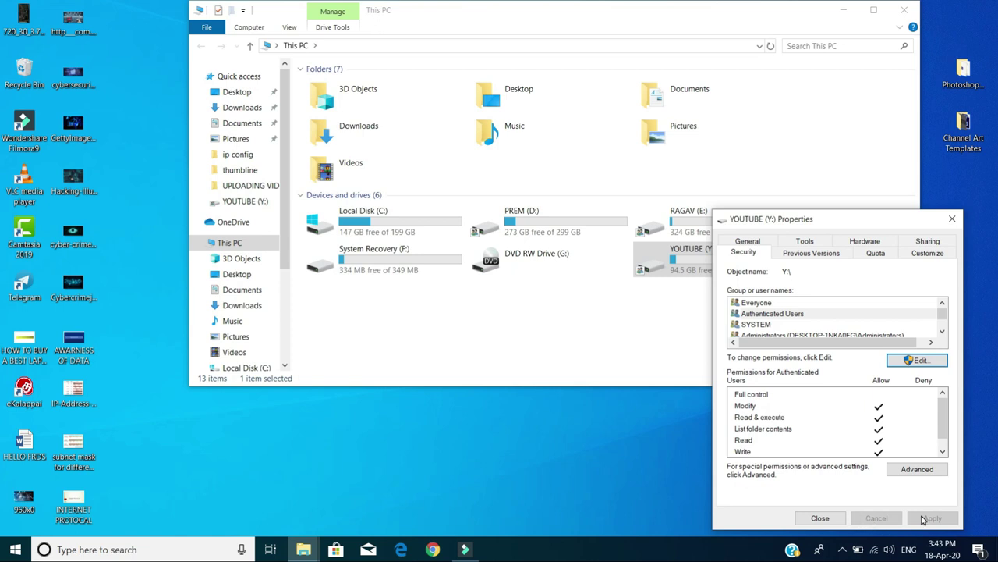
{"action": "left_click", "coordinate": [823, 518]}
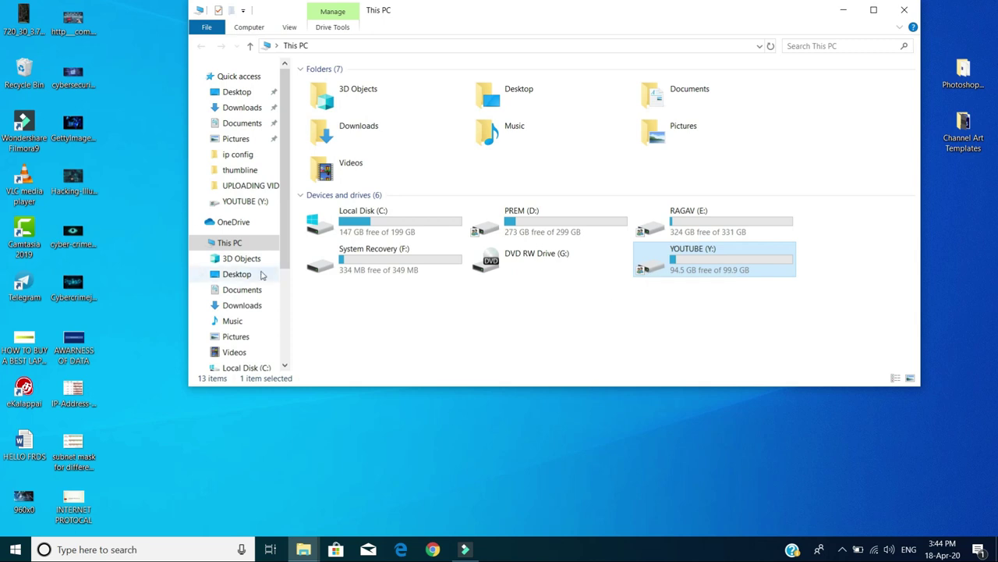
Step: Browse the network shares y, e and d of computer DESKTOP-1NKA0FG, and return to the Network overview
{"action": "scroll", "coordinate": [239, 334], "scroll_direction": "down", "scroll_amount": 3}
{"action": "left_click", "coordinate": [234, 321]}
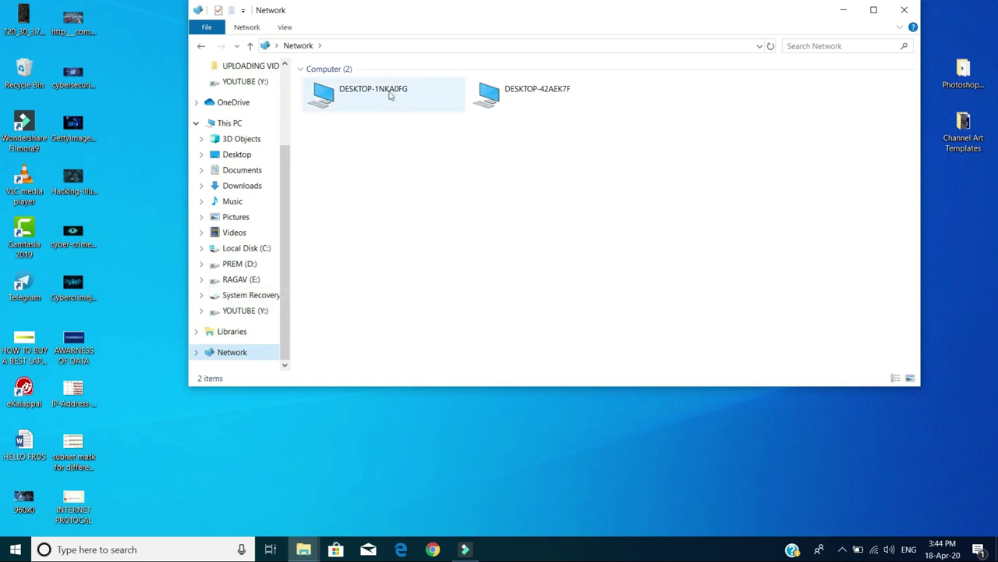
{"action": "double_click", "coordinate": [392, 94]}
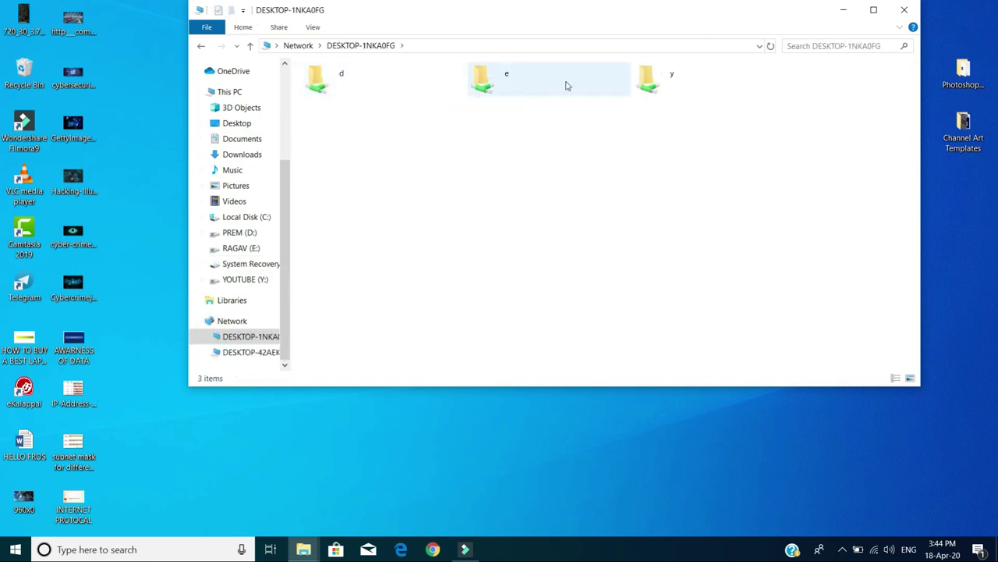
{"action": "double_click", "coordinate": [680, 81]}
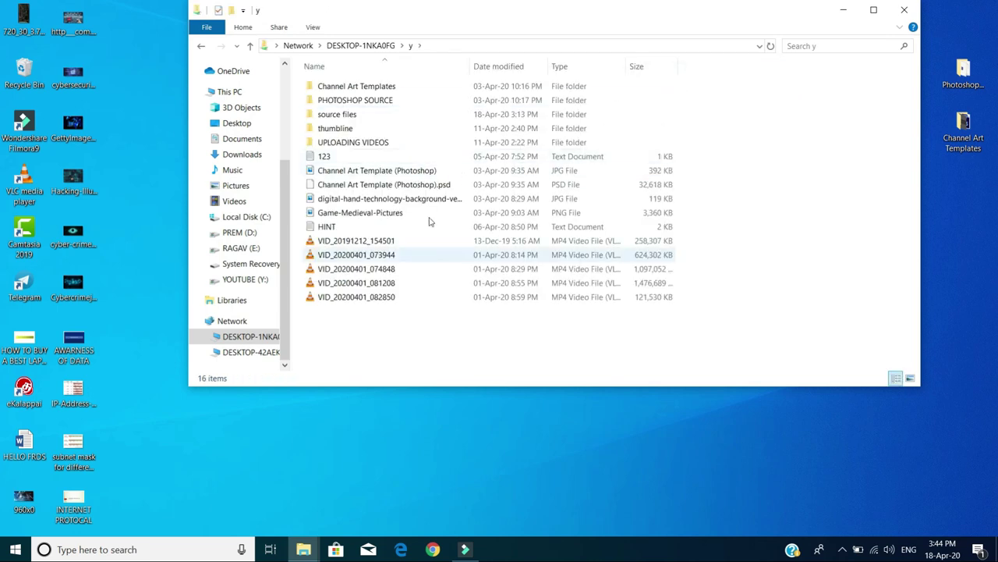
{"action": "key", "text": "BackSpace"}
{"action": "double_click", "coordinate": [507, 81]}
{"action": "key", "text": "BackSpace"}
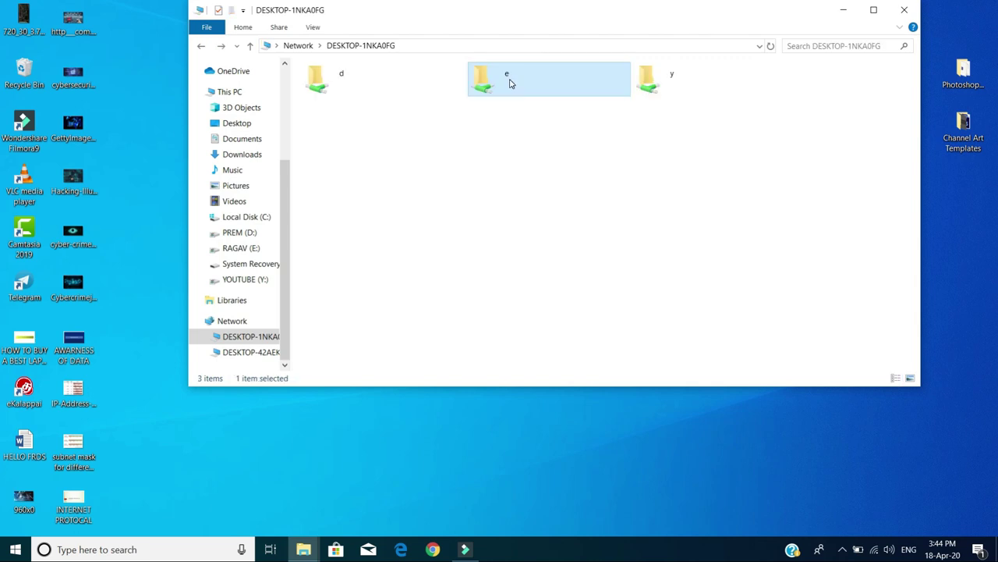
{"action": "double_click", "coordinate": [434, 83]}
{"action": "key", "text": "BackSpace"}
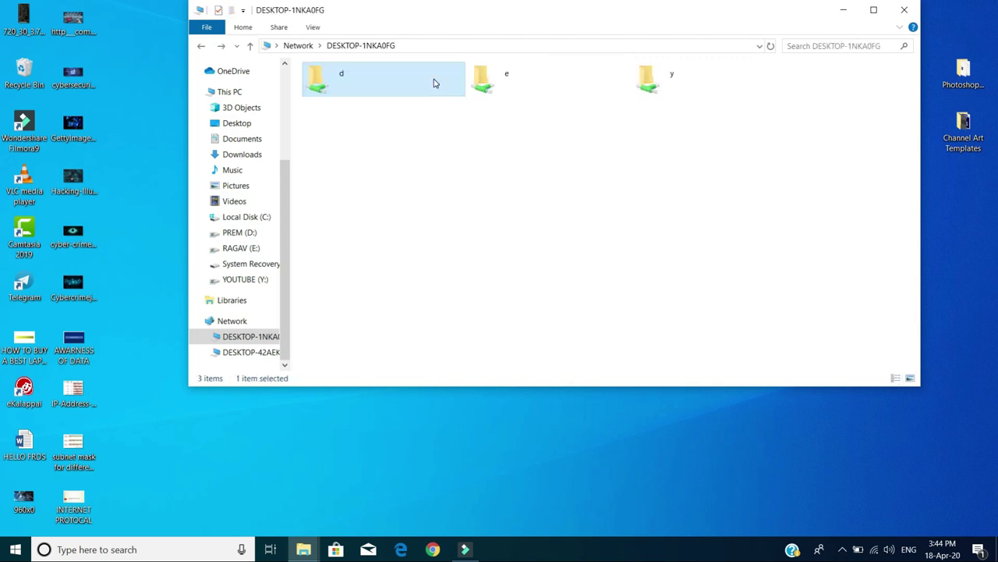
{"action": "key", "text": "BackSpace"}
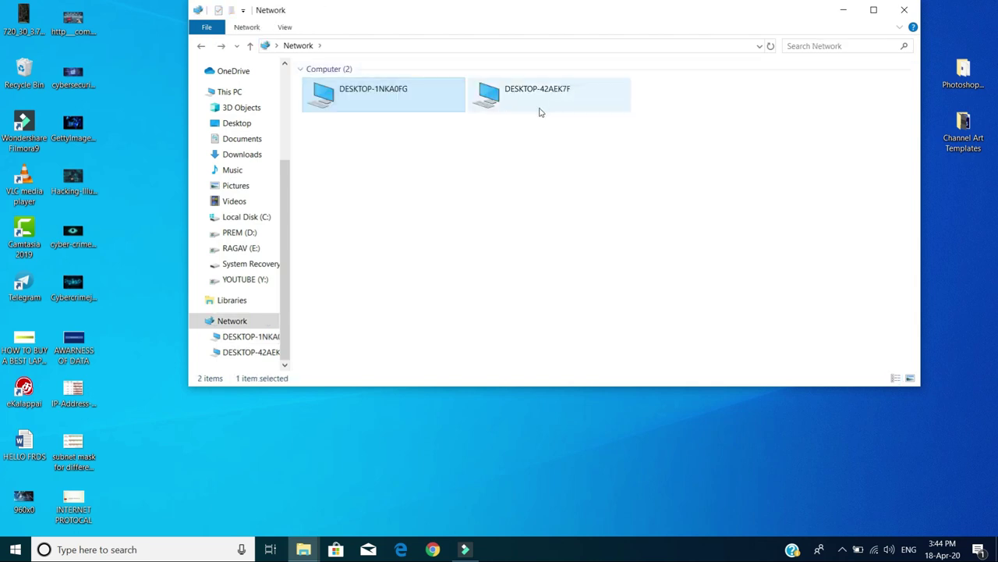
Step: Browse the e and Users shares of the other computer, DESKTOP-42AEK7F, and return to the Network overview
{"action": "double_click", "coordinate": [568, 104]}
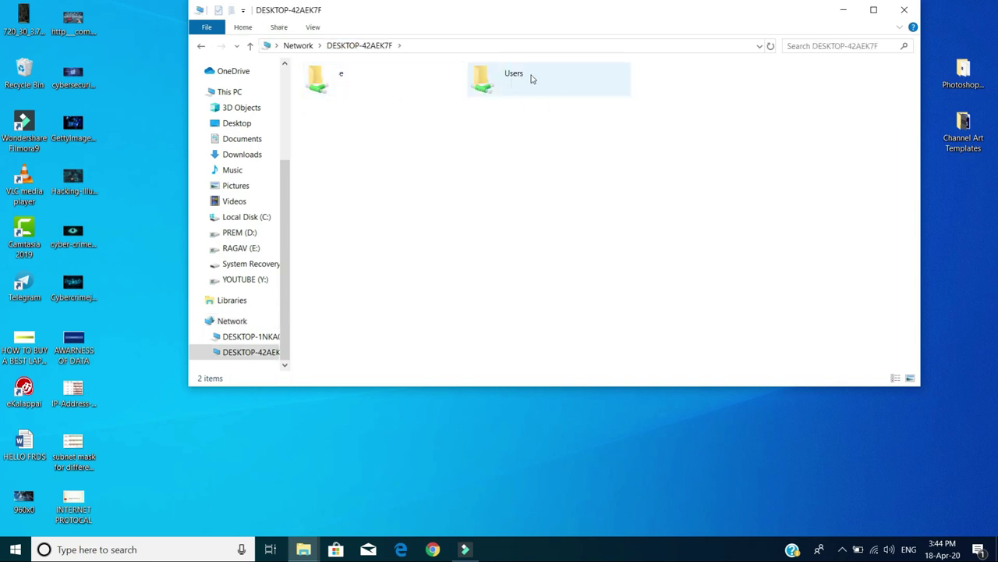
{"action": "double_click", "coordinate": [394, 81]}
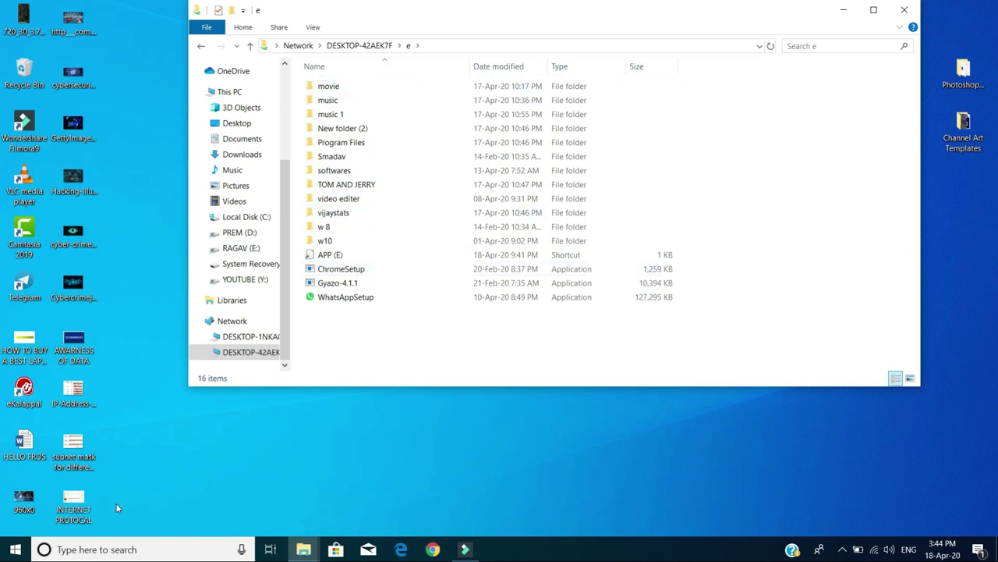
{"action": "key", "text": "ctrl+a"}
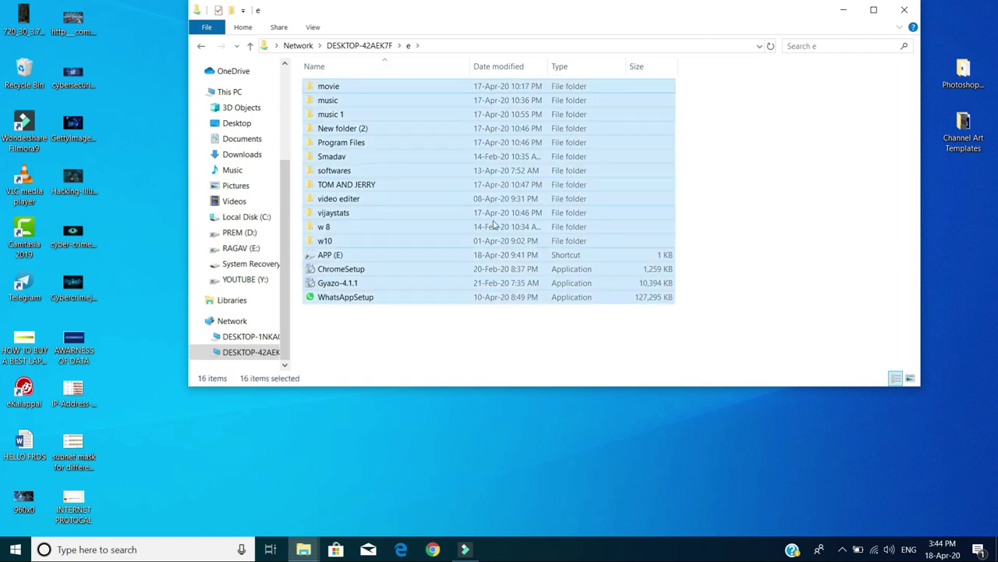
{"action": "key", "text": "BackSpace"}
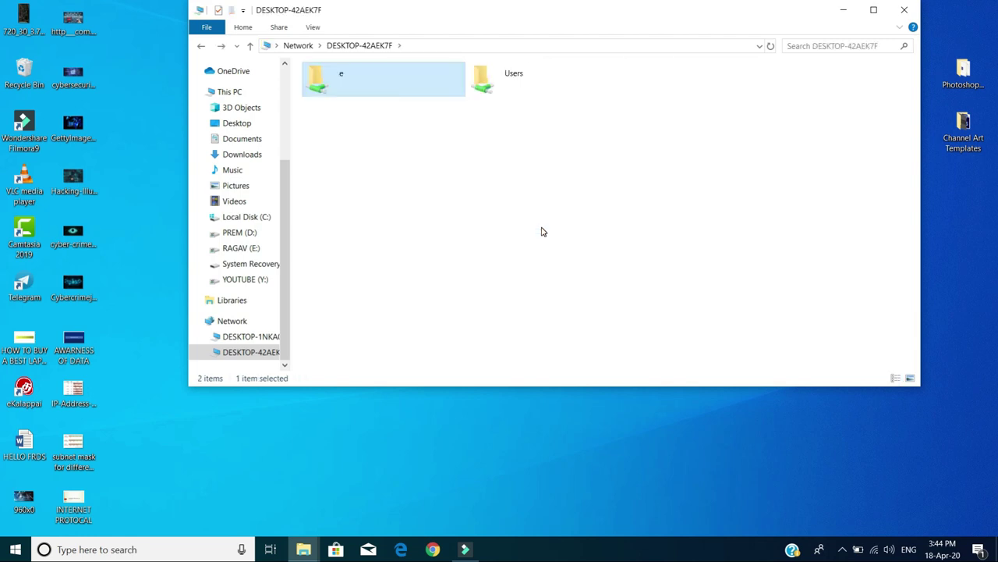
{"action": "key", "text": "Right"}
{"action": "key", "text": "Return"}
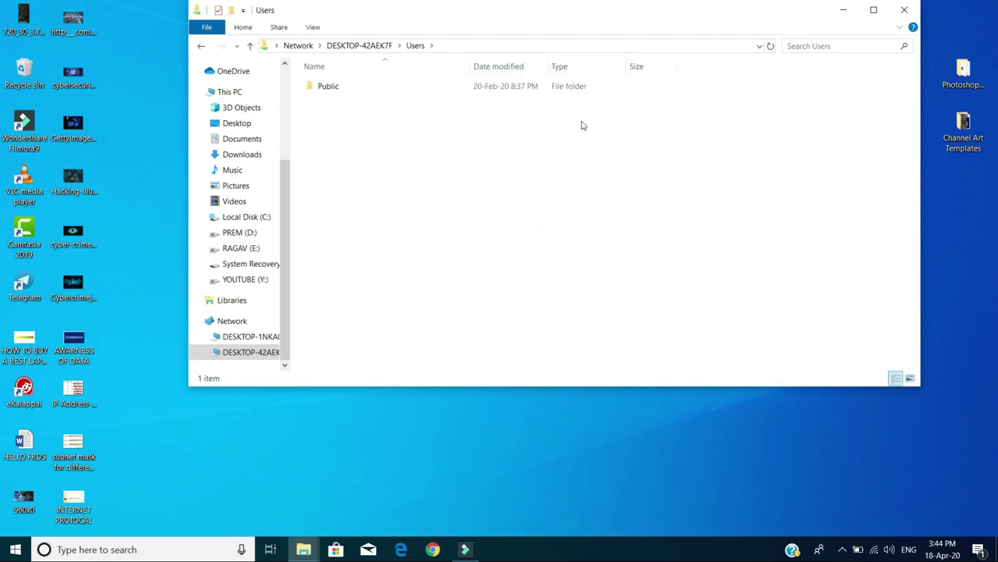
{"action": "key", "text": "BackSpace"}
{"action": "key", "text": "BackSpace"}
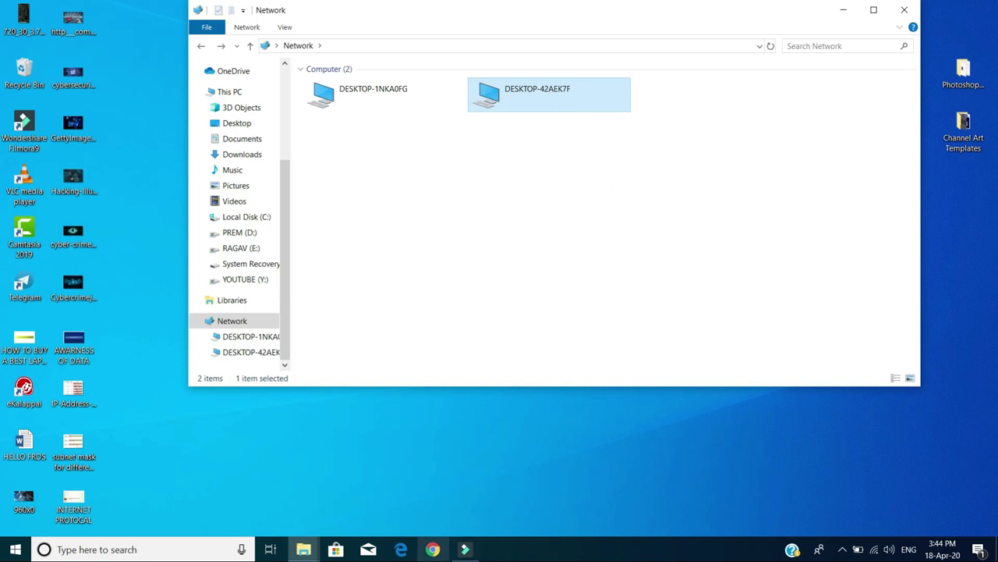
Step: Switch to Chrome and view the YouTube channel page
{"action": "left_click", "coordinate": [432, 549]}
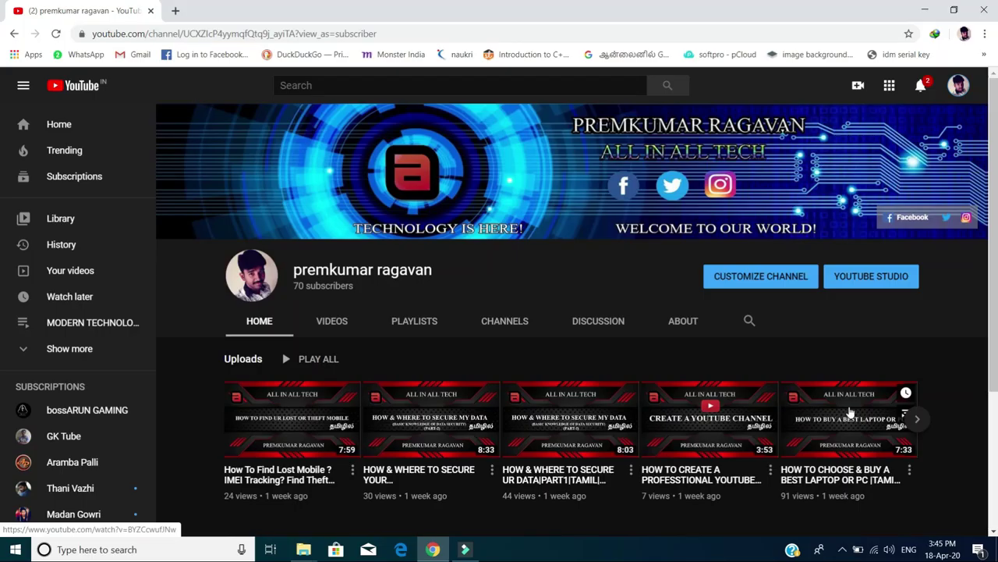